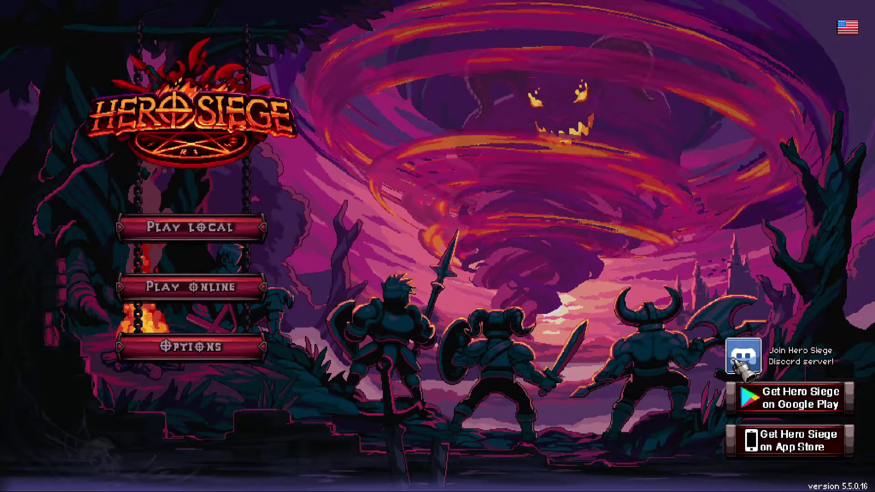
Step: Join the Hero Siege Discord server and switch to its #player-made-content channel
left_click(735, 361)
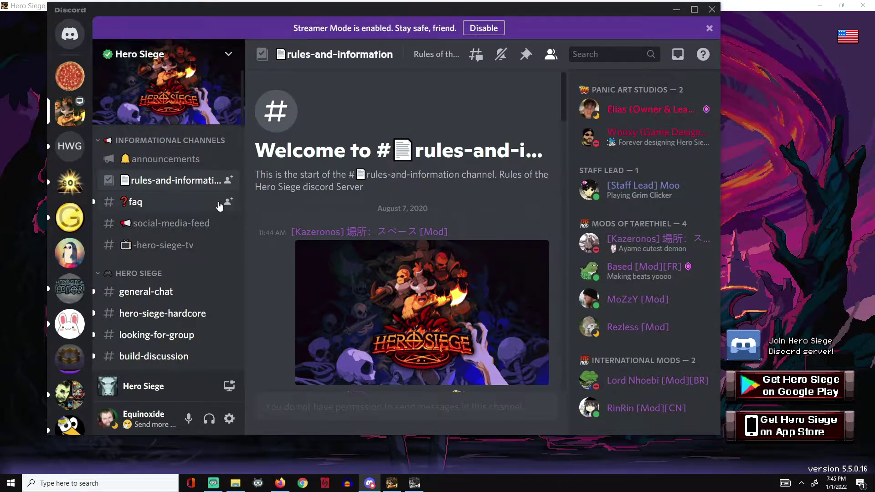
scroll(342, 210, "down", 7)
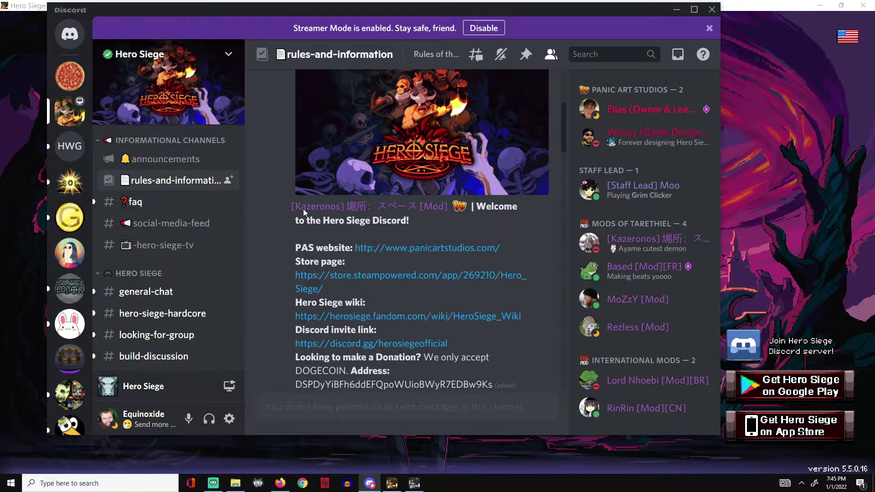
scroll(269, 218, "up", 3)
scroll(267, 215, "up", 4)
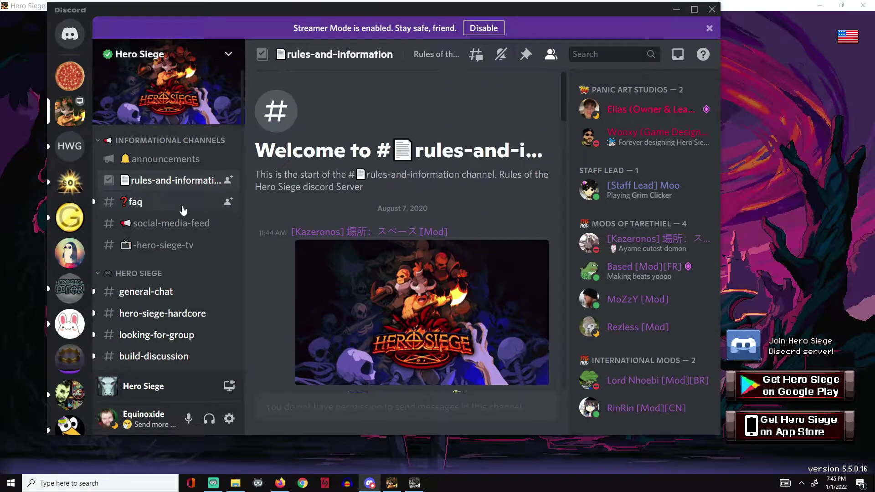
scroll(182, 206, "down", 5)
scroll(183, 210, "down", 5)
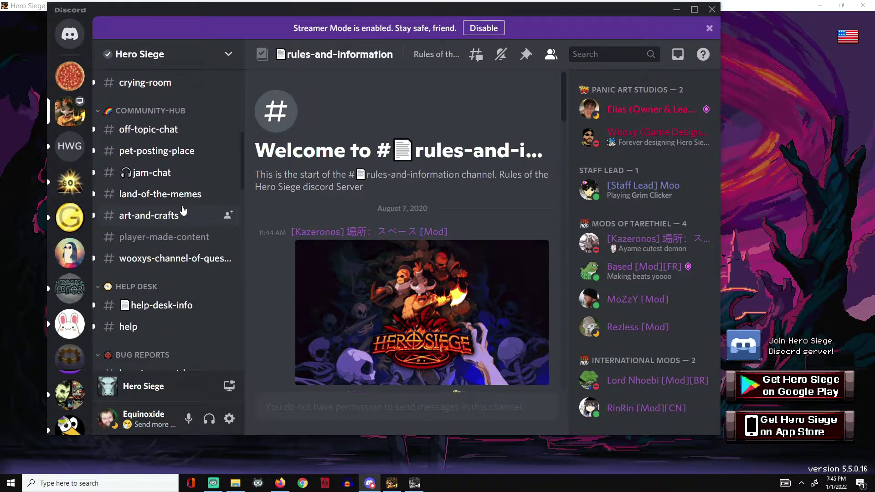
left_click(177, 242)
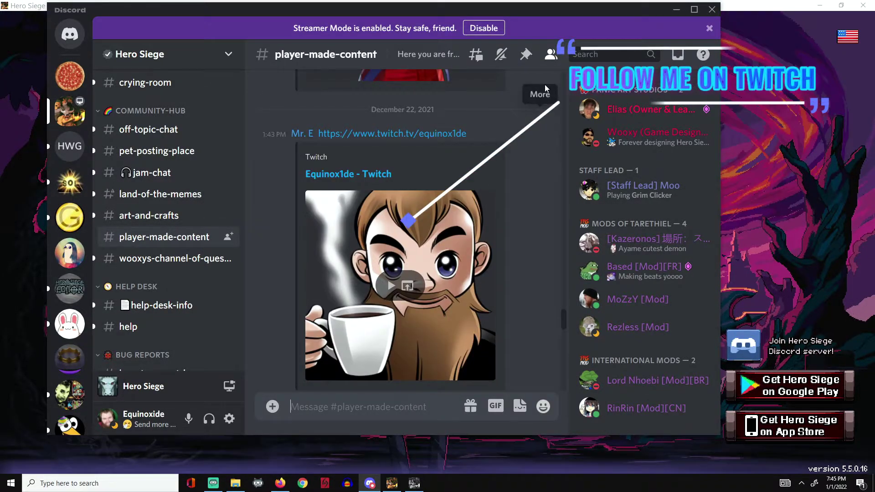
Step: Open the channel's pinned messages and follow the pinned invite to the HSeditor server
left_click(524, 56)
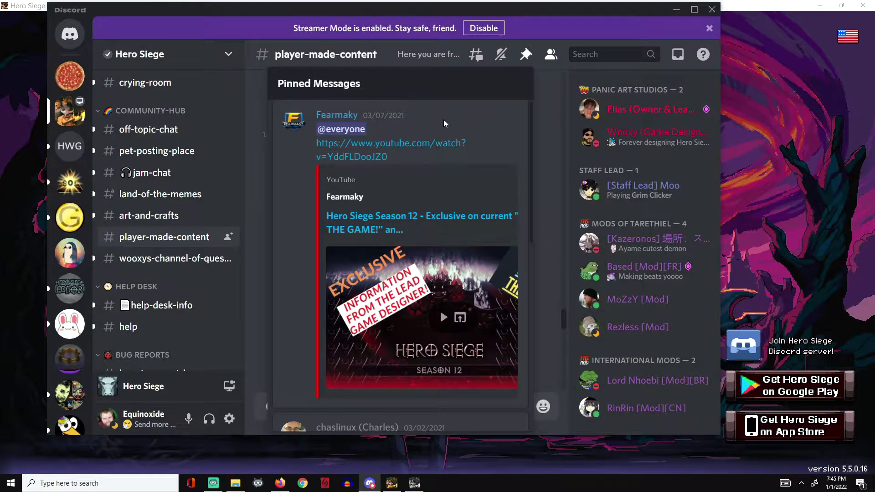
scroll(426, 190, "down", 10)
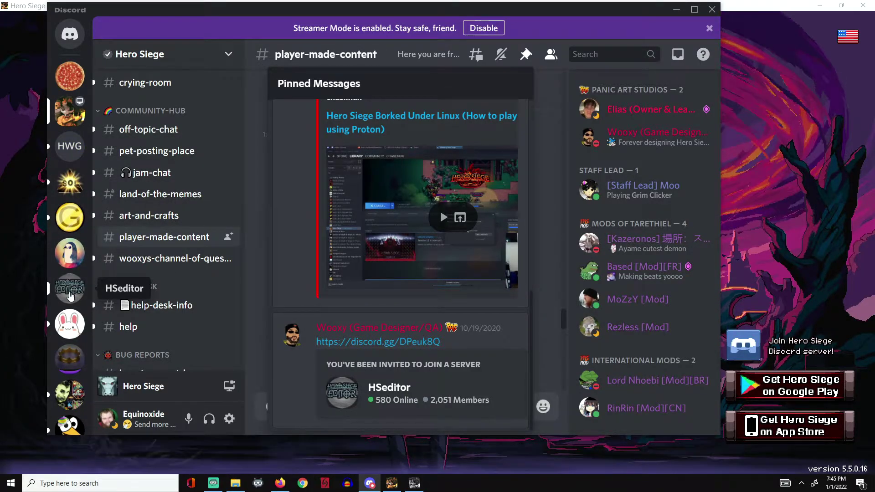
left_click(76, 290)
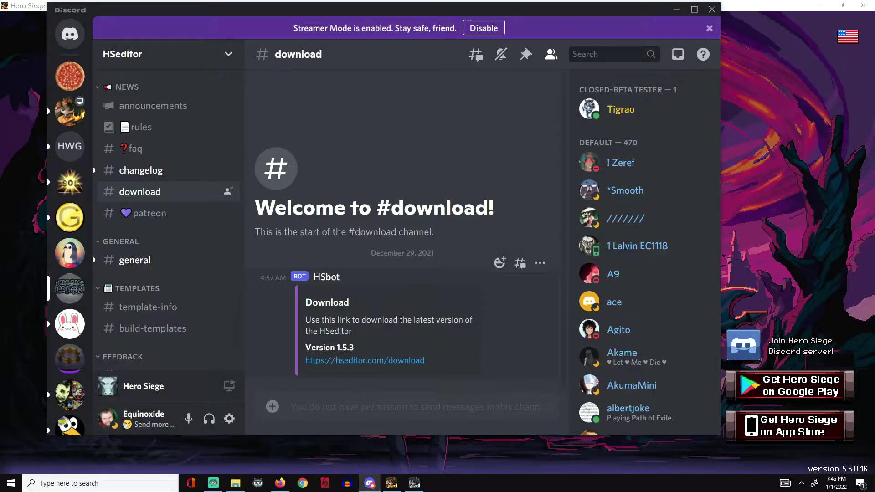
Step: Switch to the editor's folder and launch HSeditor.exe, version 1.5.3
key("alt+Tab")
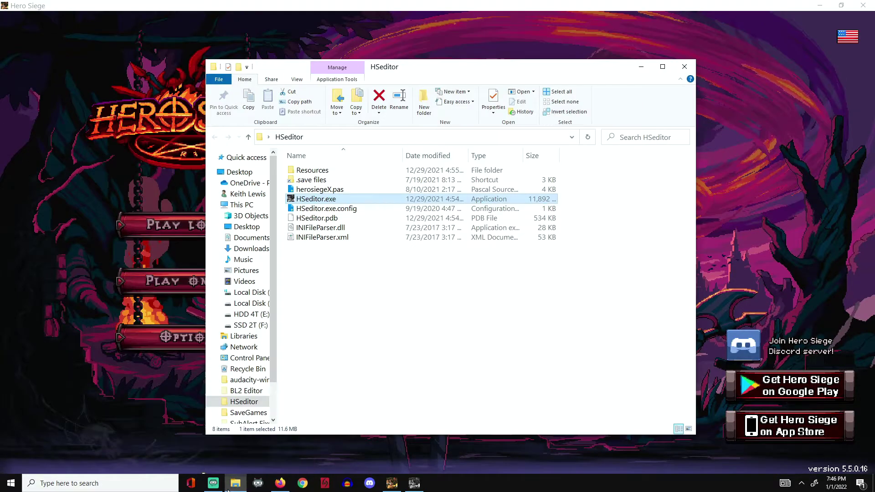
double_click(341, 200)
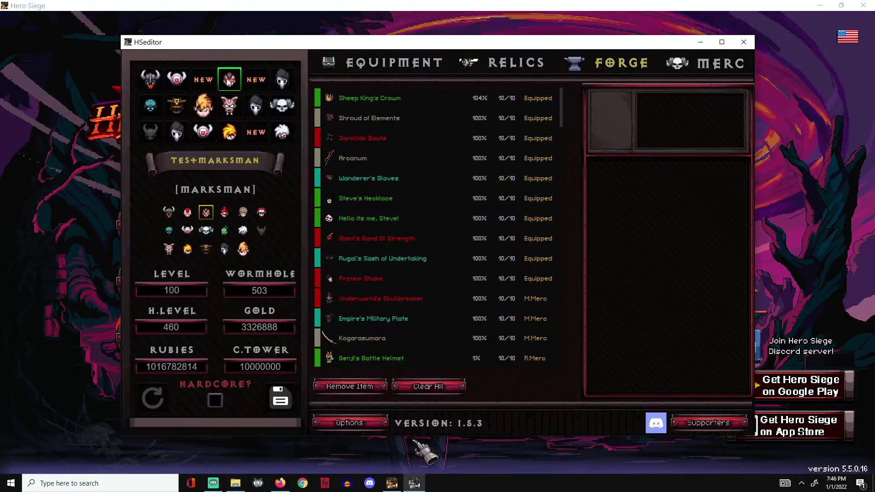
Step: Start a new character in an empty slot and clear all its leftover items
left_click(202, 81)
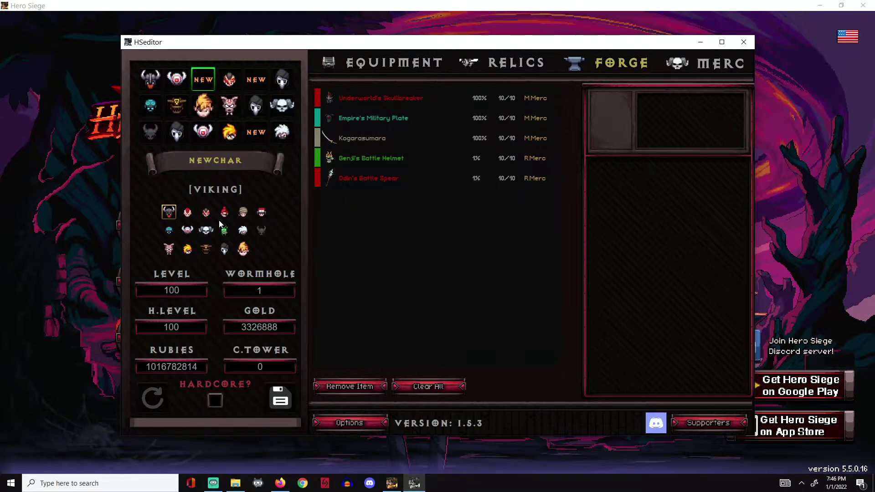
left_click(431, 387)
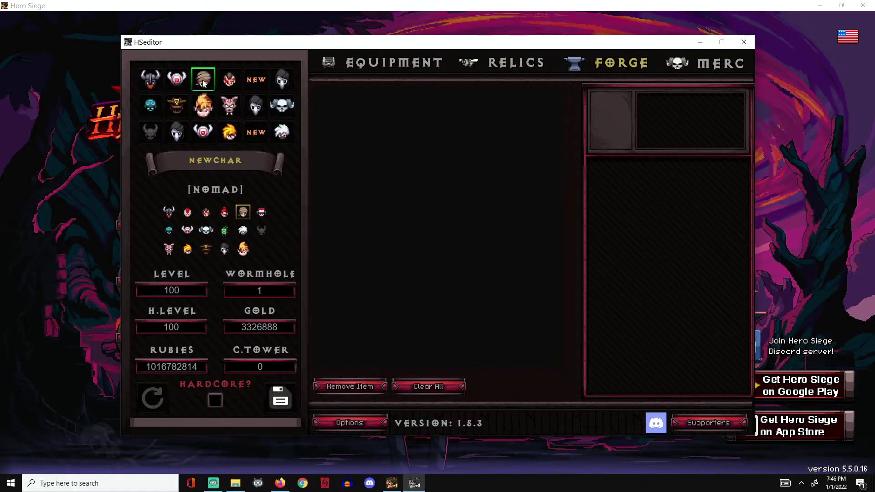
Step: Filter the weapon list to swords and add Nomad's Sandslicer to the weapon slot and inventory
left_click(417, 63)
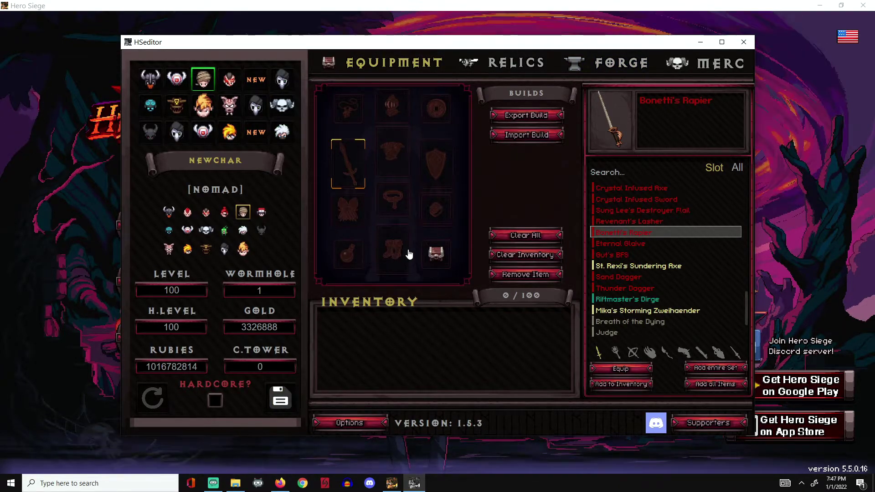
scroll(634, 213, "up", 3)
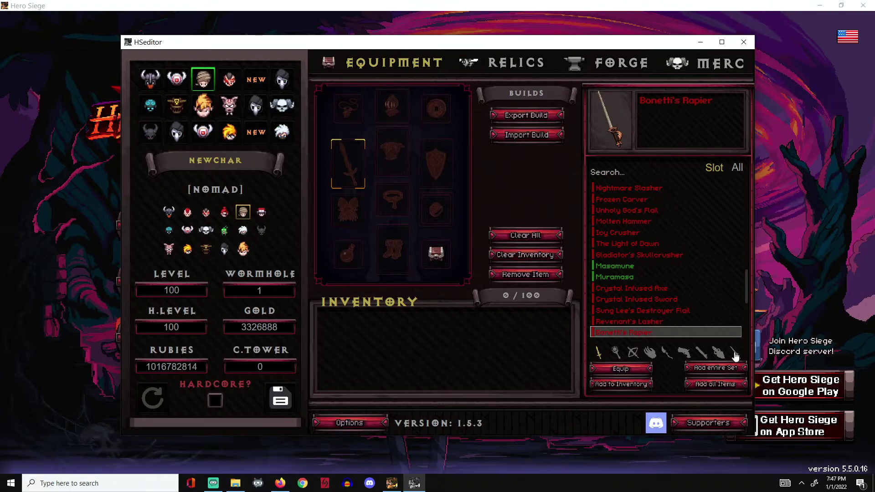
left_click(615, 352)
left_click(633, 352)
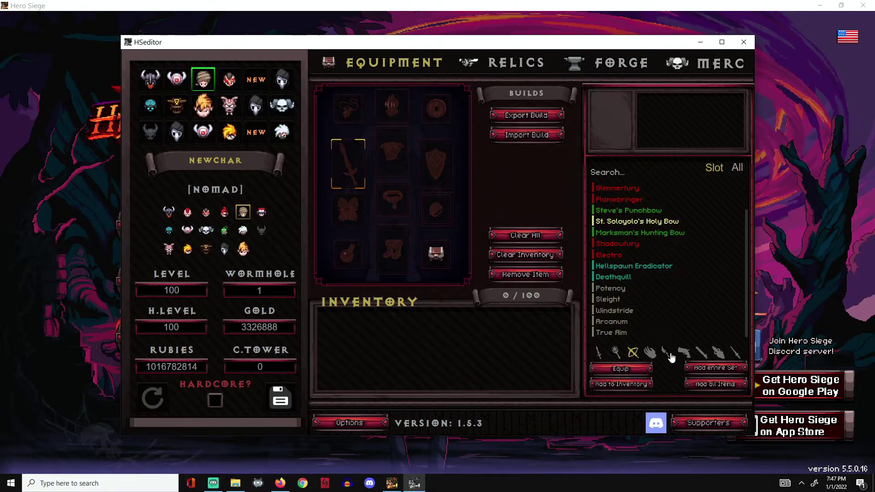
scroll(671, 357, "down", 5)
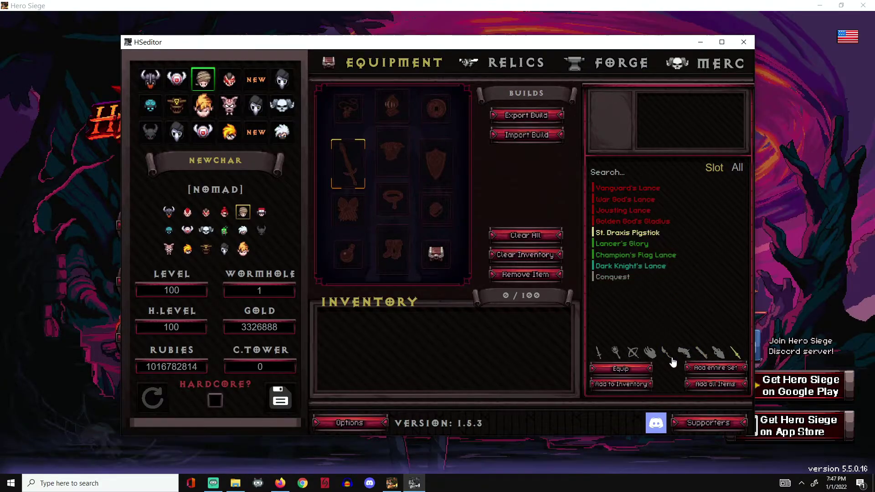
left_click(599, 355)
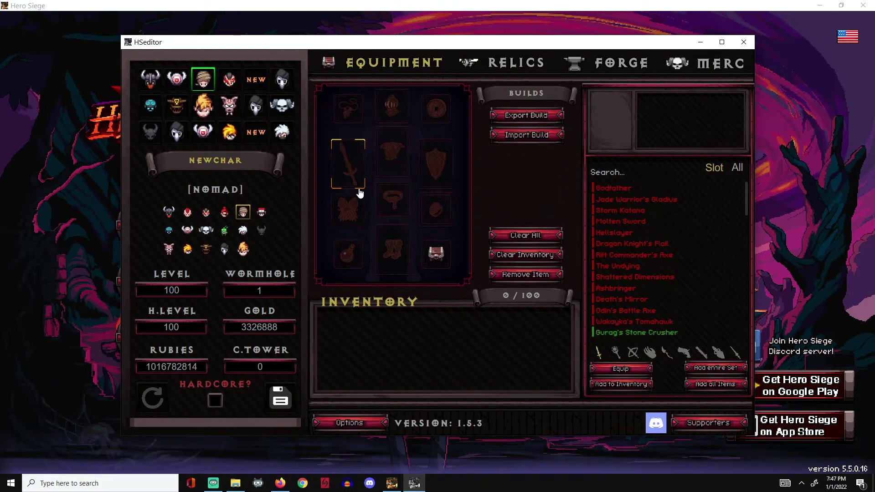
scroll(669, 223, "down", 5)
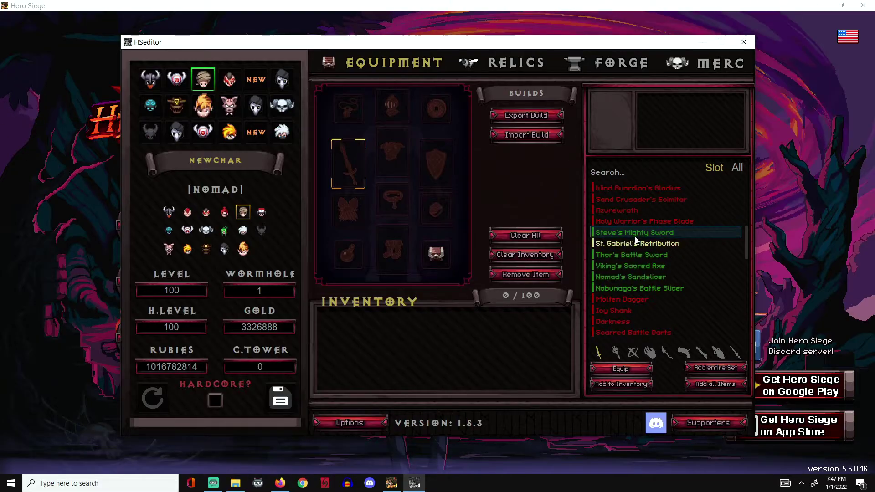
left_click_drag(617, 278, 357, 178)
left_click_drag(629, 277, 394, 345)
Step: Equip Nomad's Battlerobe on the chest and Nomad's Sand Bandana on the head
left_click(391, 168)
scroll(640, 281, "down", 3)
left_click(629, 287)
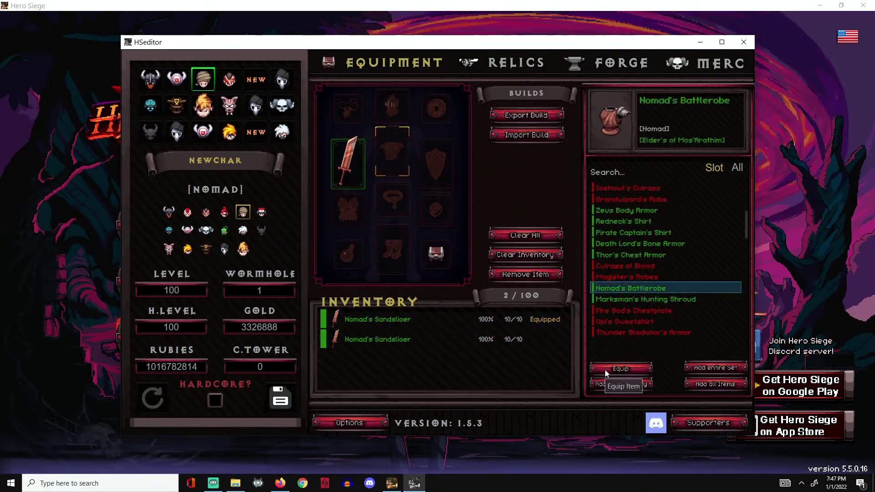
left_click(620, 369)
left_click(392, 106)
scroll(650, 256, "down", 5)
left_click(637, 210)
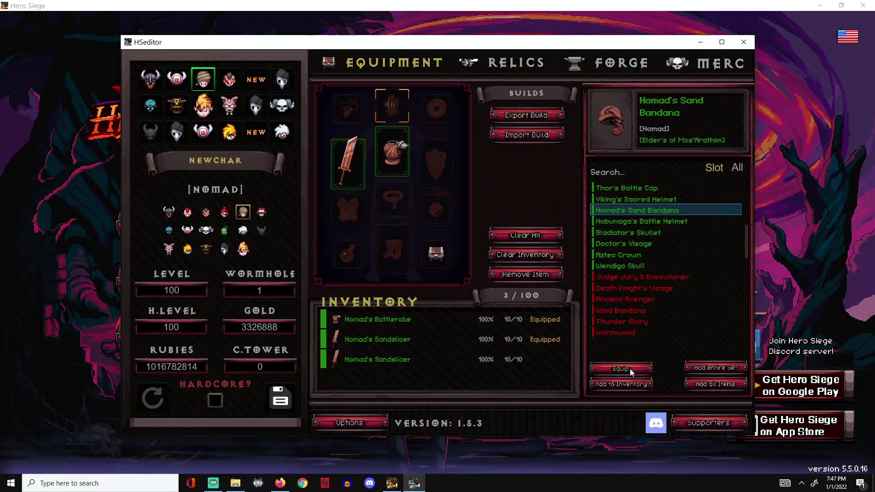
left_click(620, 368)
Step: Equip the Monkeyskin Belt and Mos'Arathim Marchers boots
left_click(392, 199)
left_click(637, 288)
left_click(621, 368)
left_click(392, 249)
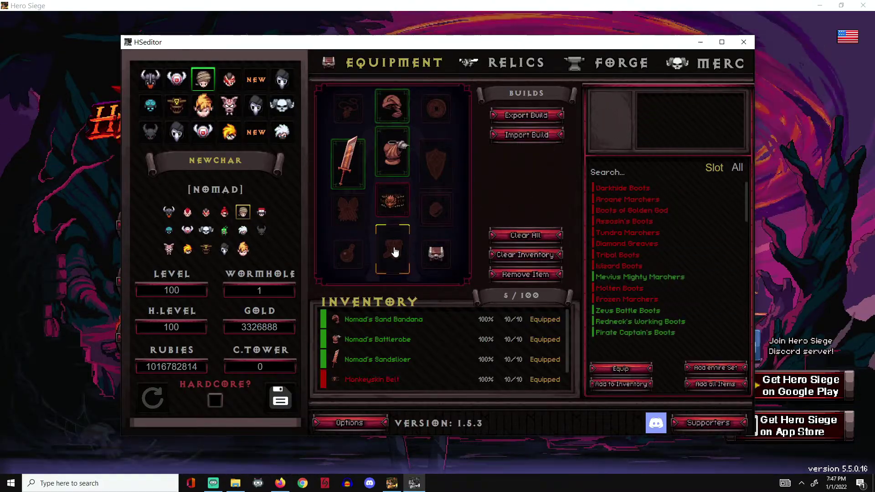
scroll(650, 264, "down", 8)
scroll(649, 264, "down", 4)
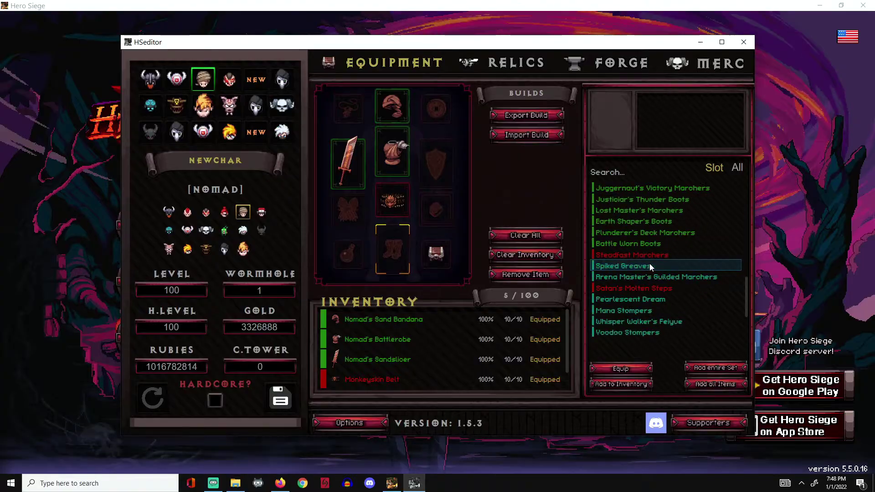
scroll(649, 263, "up", 4)
left_click(635, 220)
left_click(621, 368)
Step: Equip the Pyramid Pendant amulet, the Wind Token charm and a pair of gloves
left_click(348, 108)
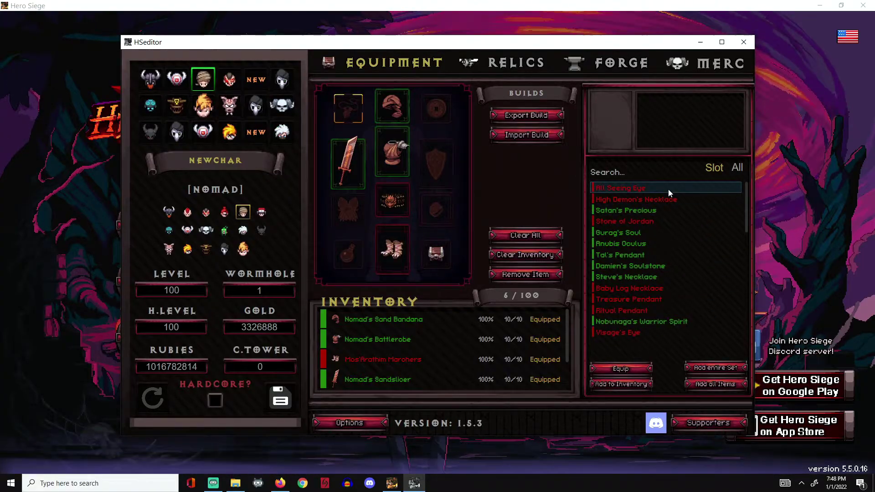
left_click(633, 299)
left_click(620, 369)
left_click(436, 108)
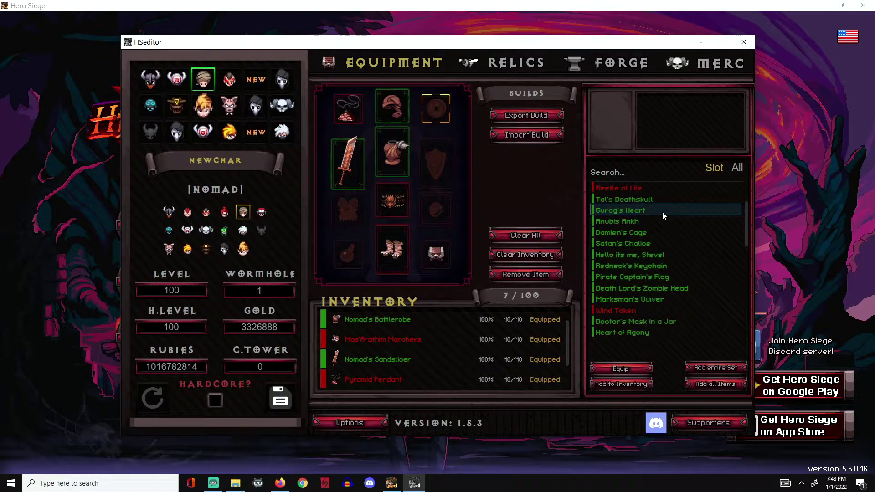
left_click(663, 212)
left_click(621, 369)
left_click(348, 210)
left_click(638, 277)
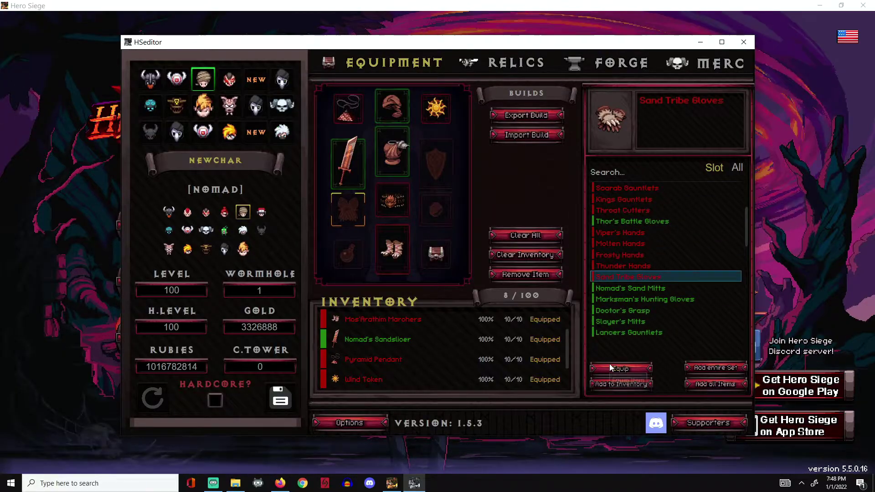
Step: Equip Bottle of Sake as the potion and Satanic Eye as the ring
left_click(621, 368)
left_click(347, 254)
left_click(665, 242)
left_click(621, 369)
left_click(435, 209)
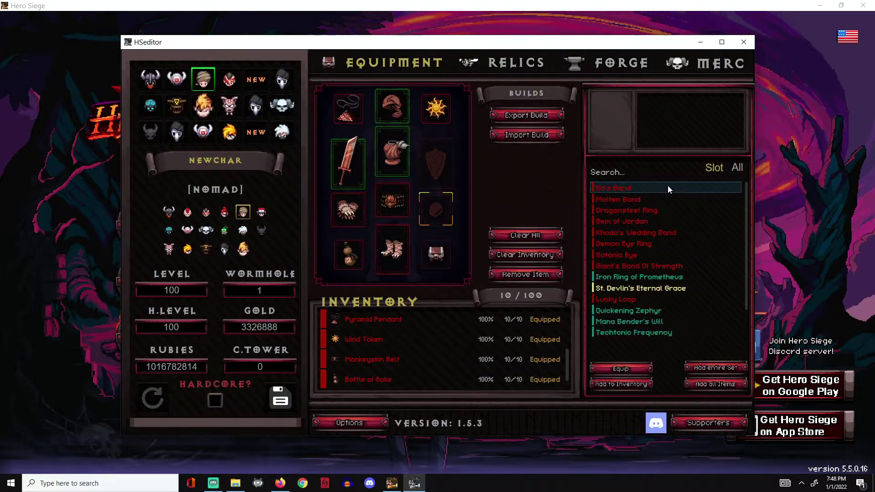
left_click(647, 254)
Step: Preview several shields and settle on Heaven's Champion for the shield slot
left_click(620, 369)
left_click(436, 163)
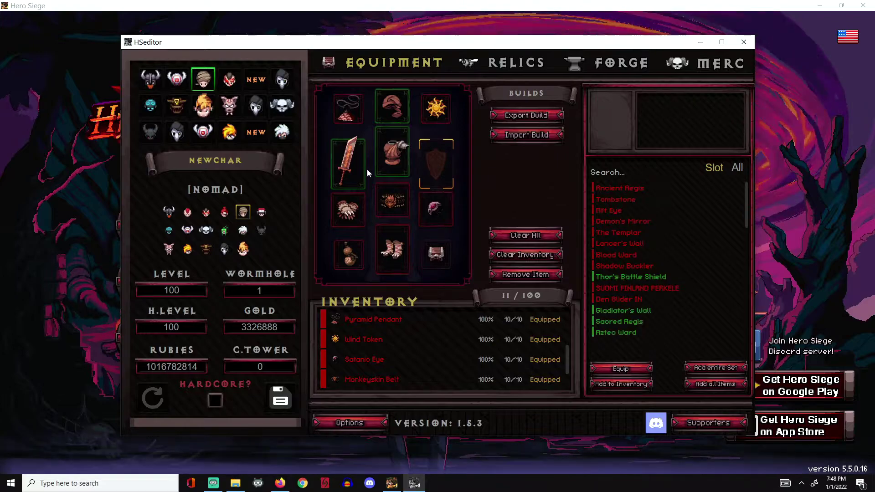
left_click(642, 332)
scroll(638, 319, "down", 4)
left_click(627, 299)
left_click(628, 266)
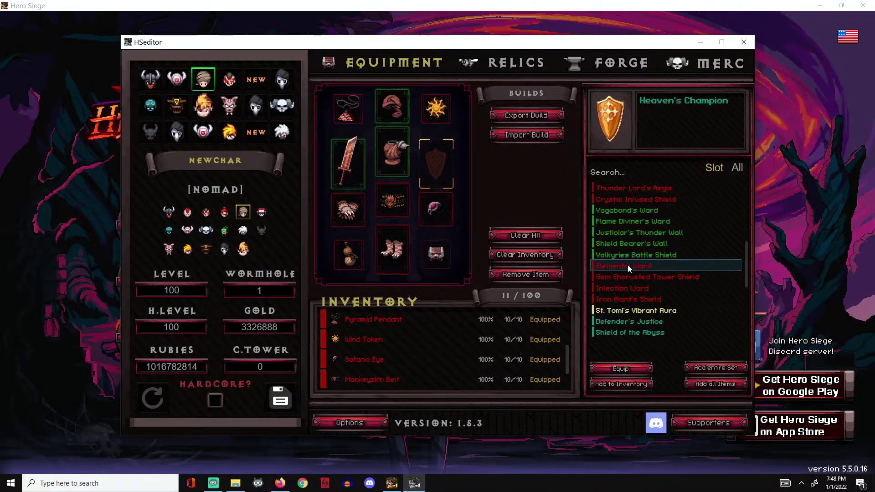
Step: On the Relics page, hide and then re-show active and proc relics in the list
left_click(498, 62)
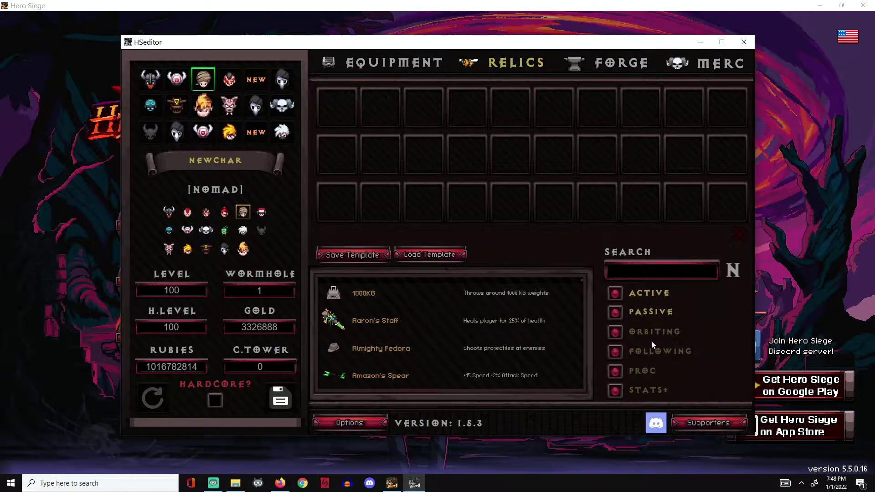
left_click(615, 293)
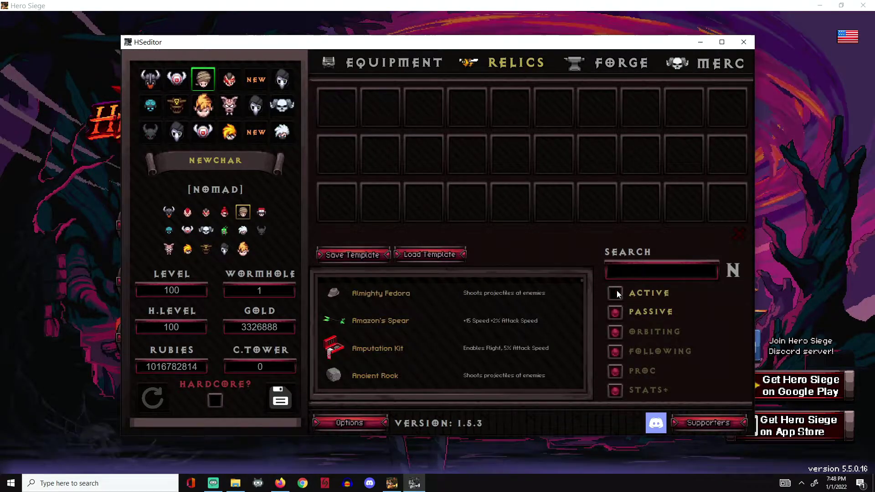
left_click(616, 369)
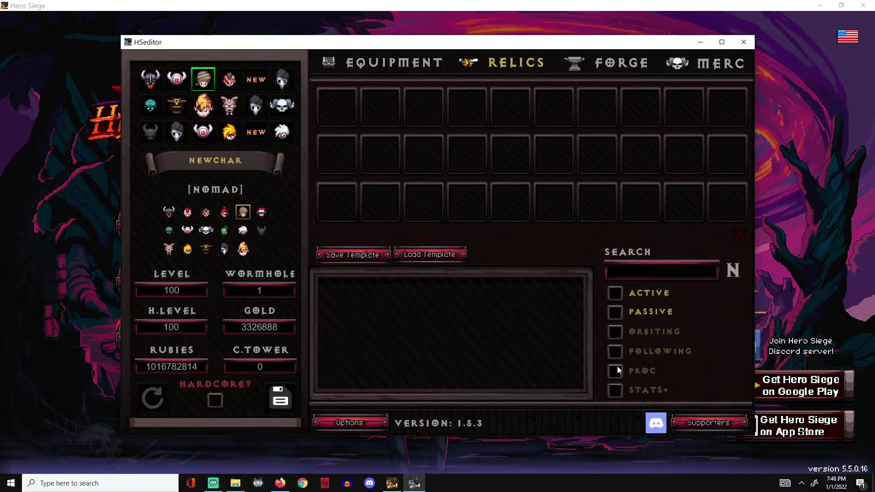
left_click(616, 372)
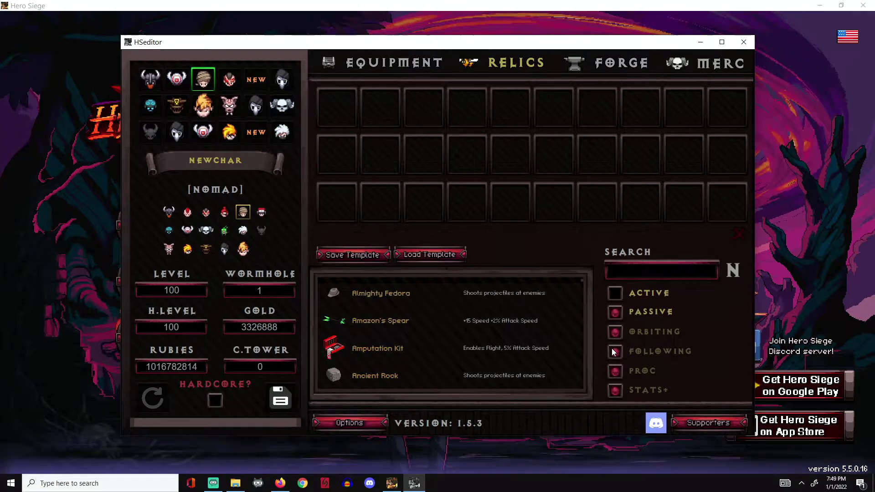
left_click(611, 293)
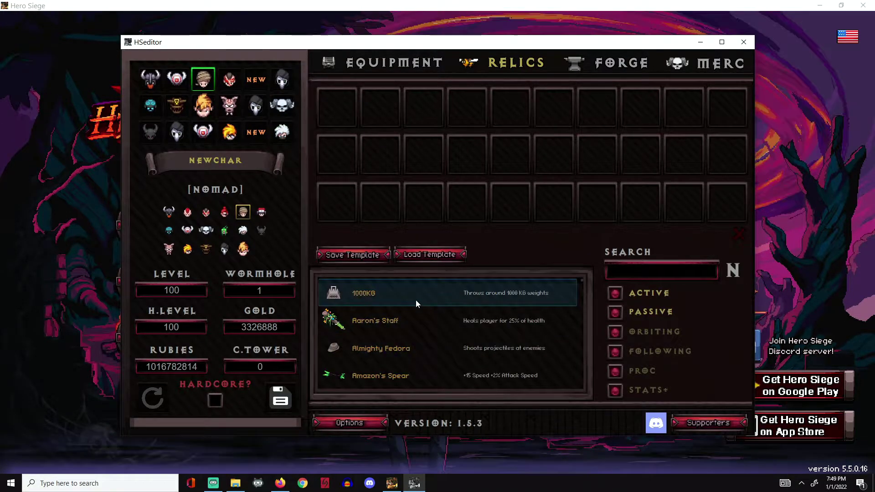
Step: Fill the relic slots with fifteen relics, from Amazon's Spear and Bonsai Tree to Cactus
scroll(415, 300, "down", 2)
left_click(394, 321)
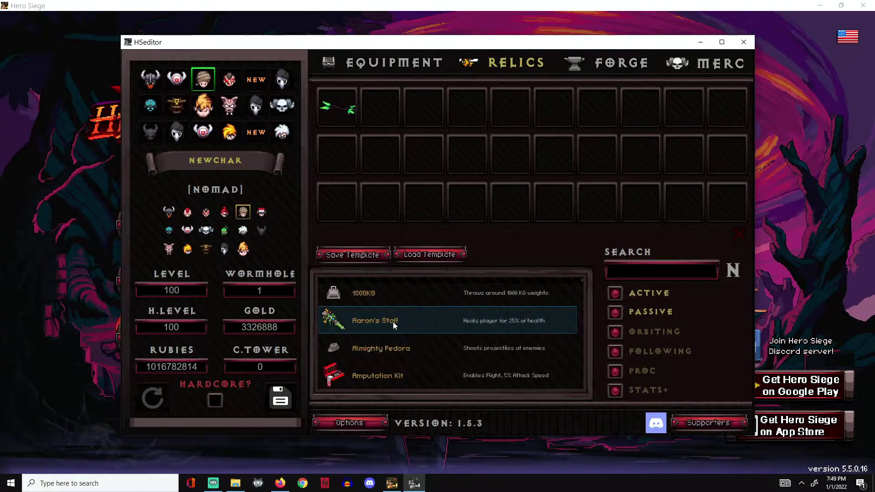
left_click(384, 364)
left_click(386, 354)
left_click(386, 353)
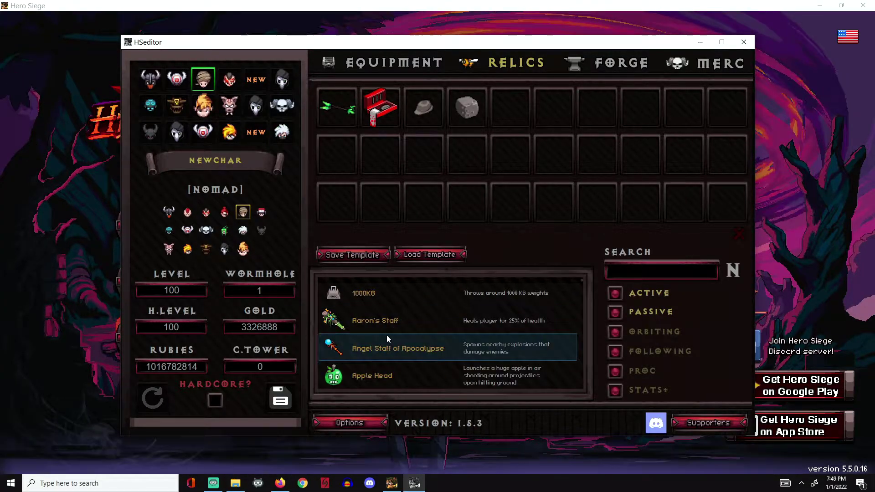
left_click(388, 330)
left_click(382, 344)
left_click(382, 348)
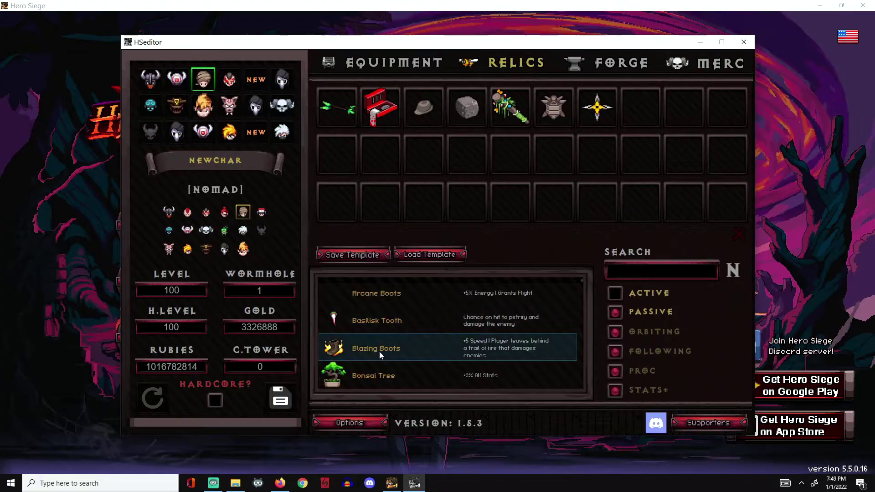
left_click(379, 350)
left_click(379, 327)
left_click(387, 367)
left_click(376, 320)
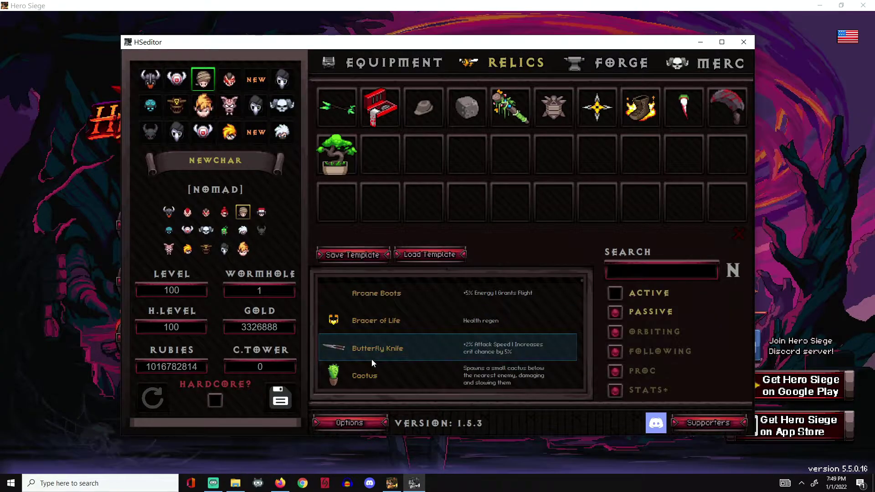
left_click(371, 359)
left_click(374, 329)
left_click(378, 363)
left_click(377, 323)
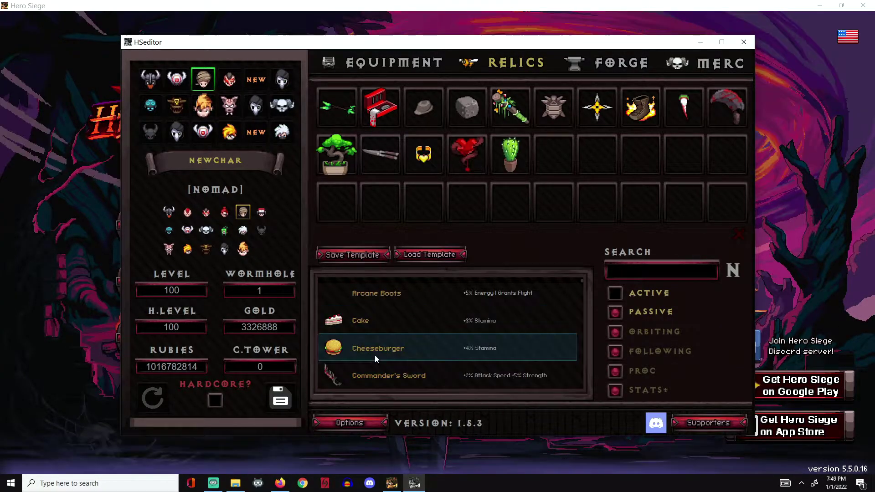
Step: Remove every equipped relic again, leaving all relic slots empty
left_click(509, 145)
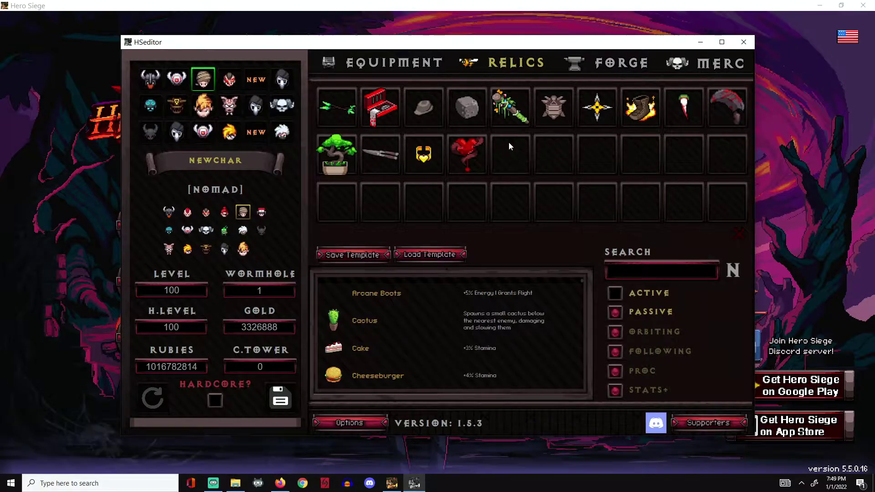
left_click(466, 149)
left_click(426, 158)
left_click(380, 154)
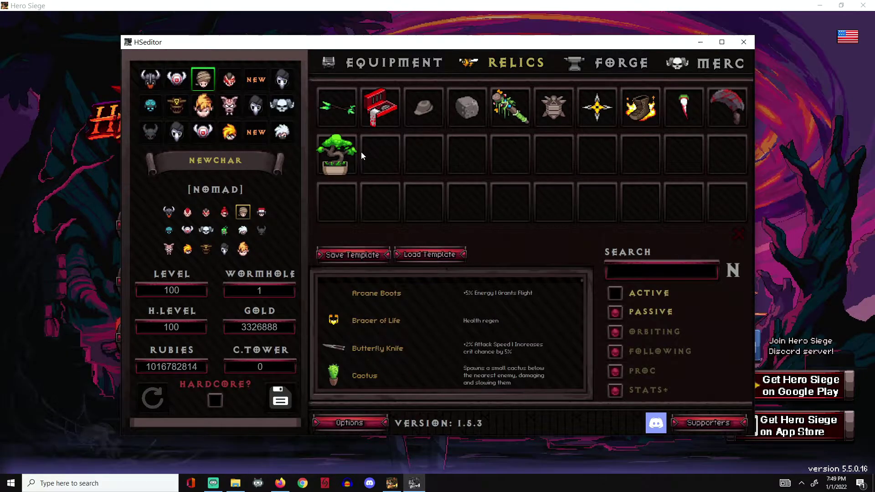
left_click(337, 154)
left_click(348, 118)
double_click(350, 114)
double_click(349, 114)
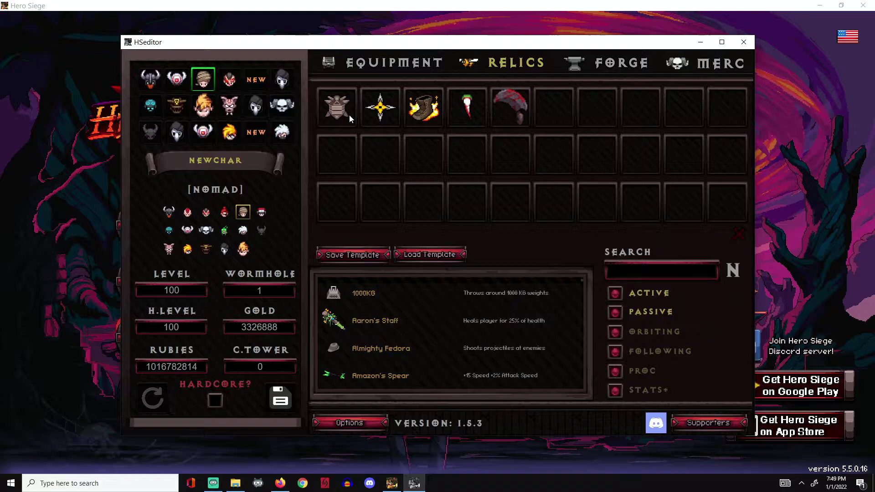
double_click(350, 113)
triple_click(349, 114)
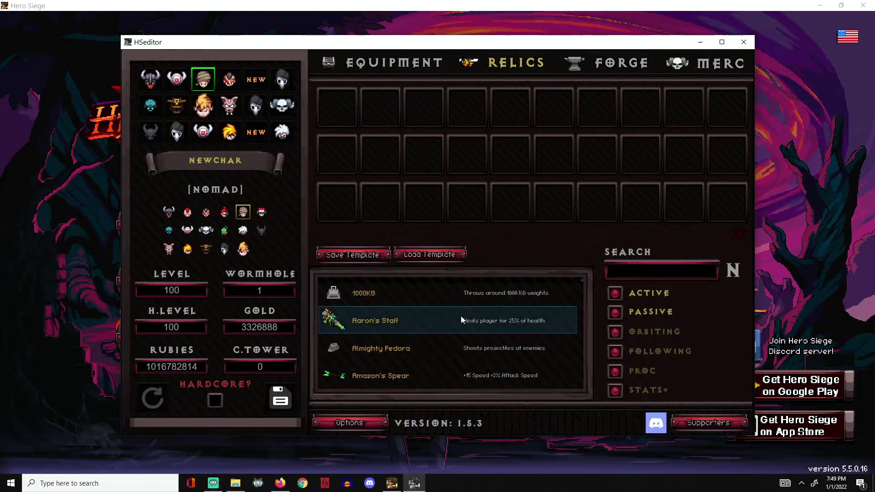
scroll(437, 326, "down", 5)
Step: Equip Bonsai Tree as the only relic, then forge Nomad's Sandslicer to quality 101
left_click(406, 299)
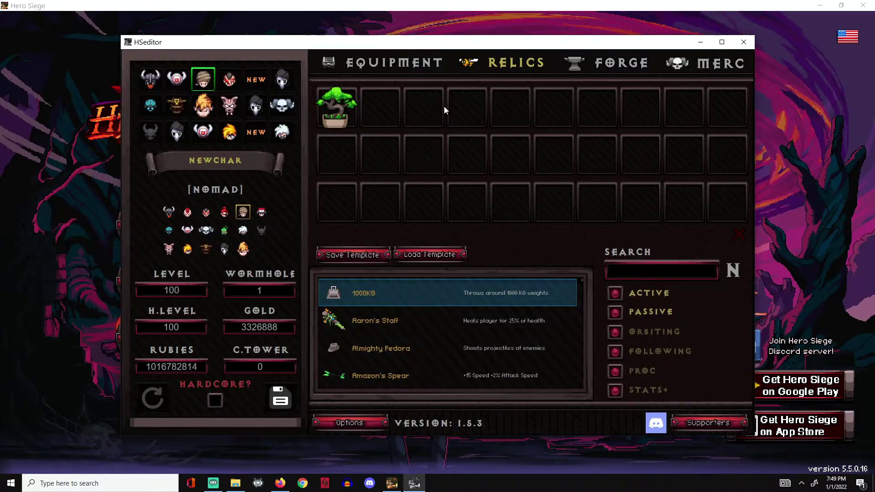
left_click(621, 63)
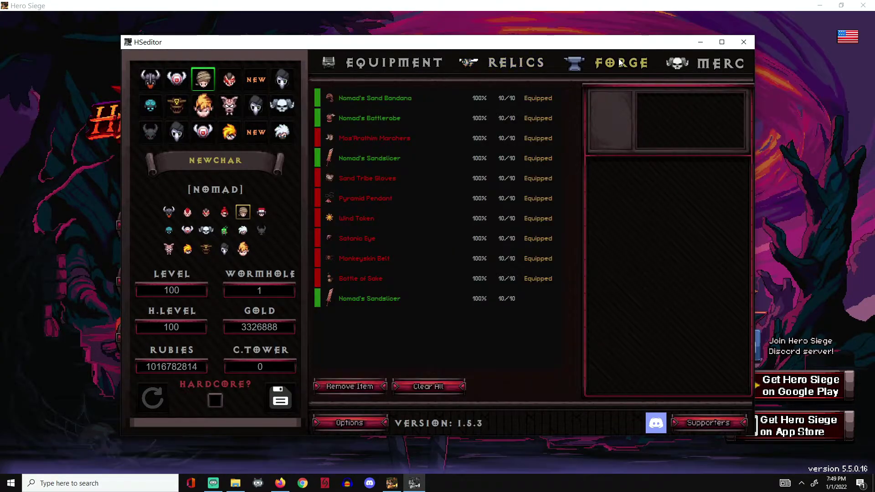
left_click(369, 159)
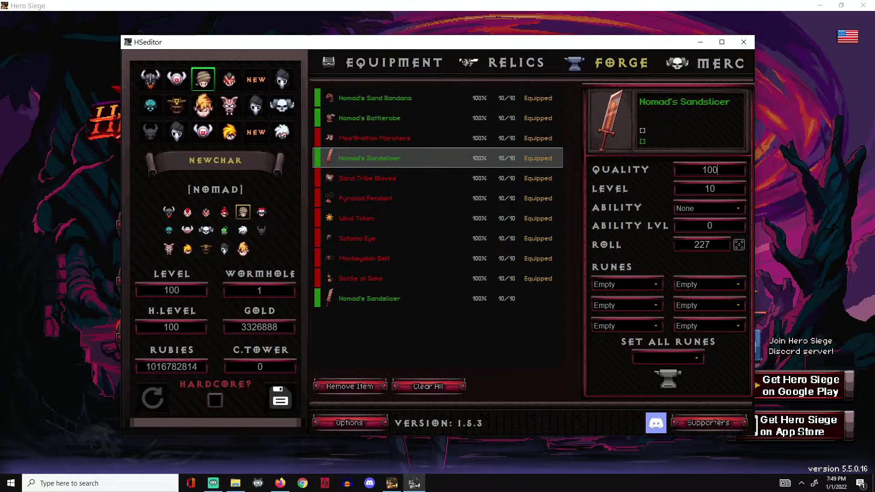
key("BackSpace")
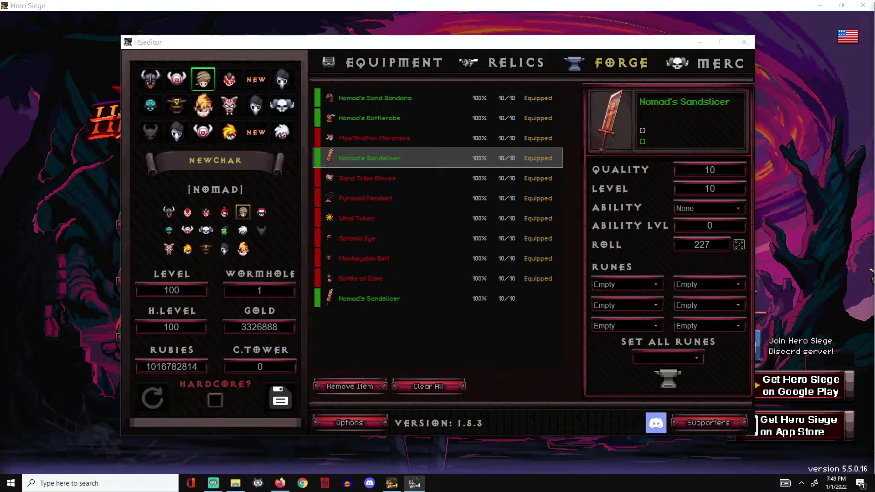
left_click(747, 134)
type("1")
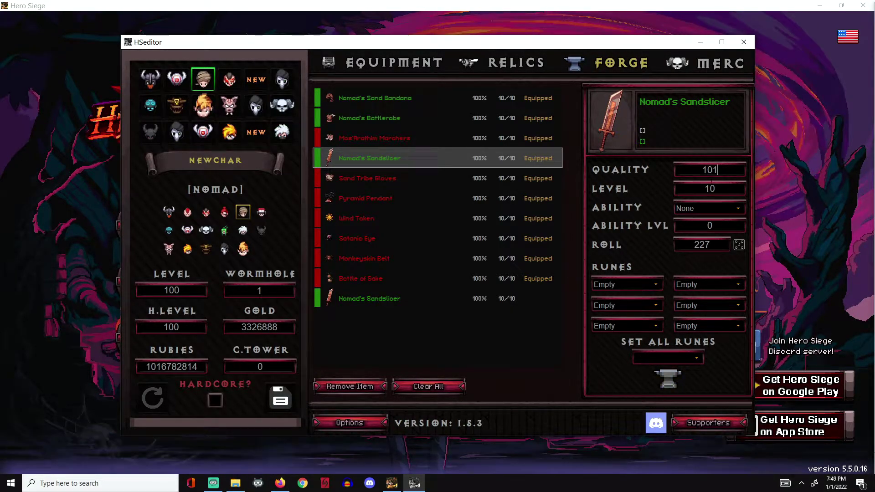
left_click(674, 378)
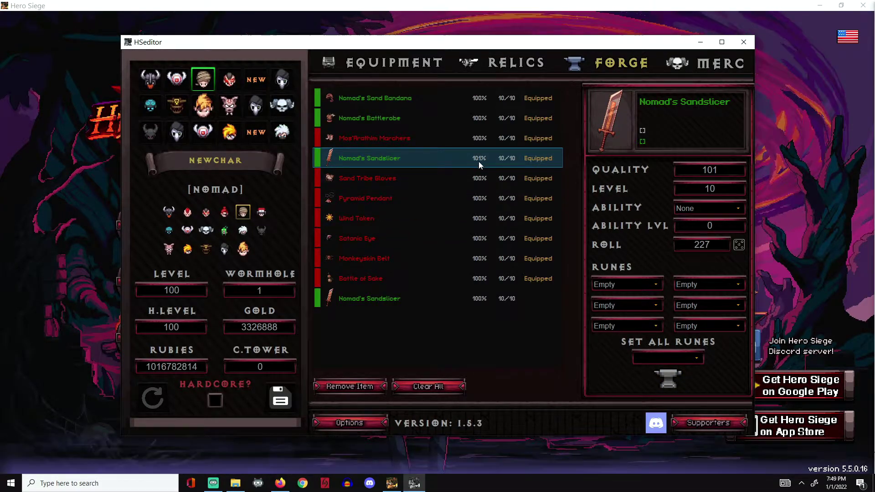
Step: Give the Sandslicer the Flash Fire ability and apply it
left_click(730, 206)
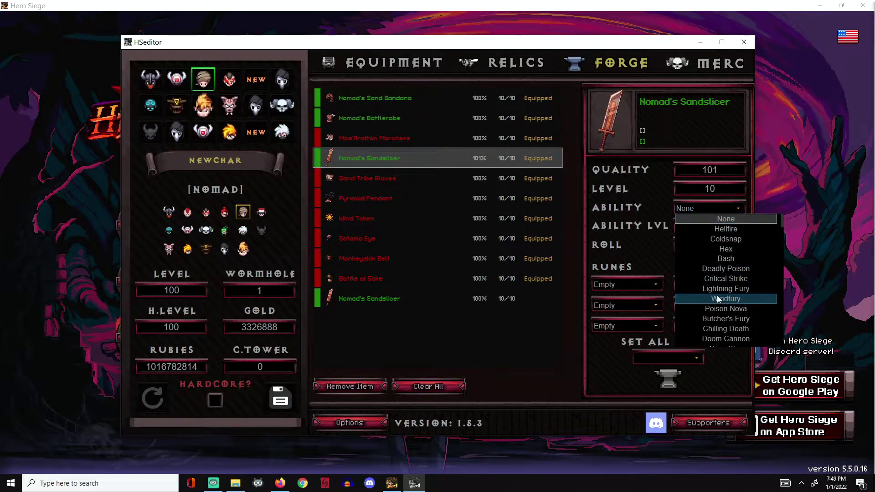
scroll(719, 333, "down", 5)
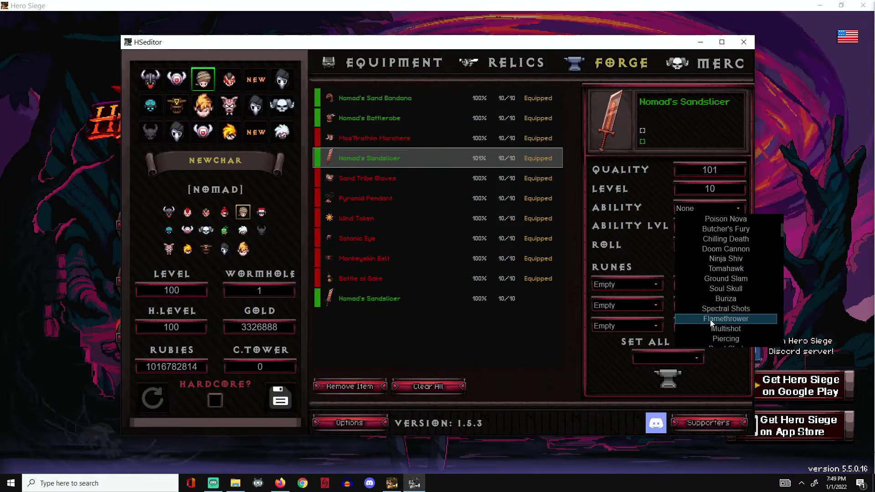
scroll(710, 319, "down", 10)
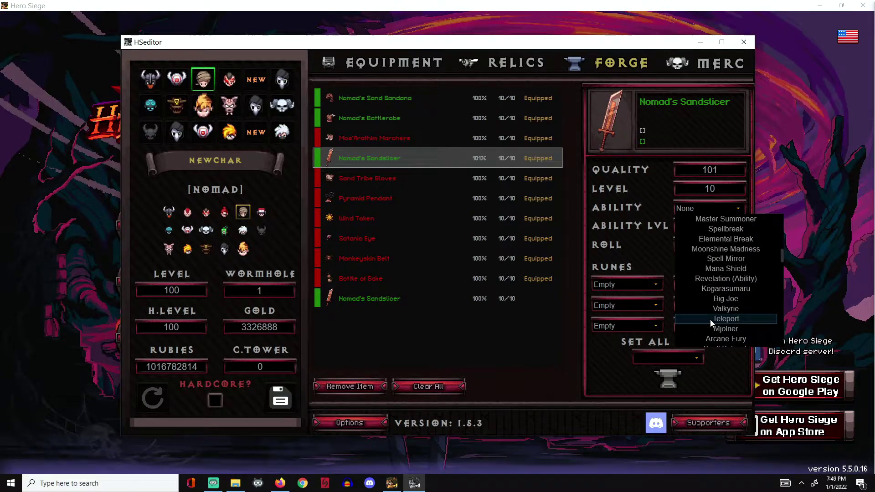
scroll(710, 320, "down", 10)
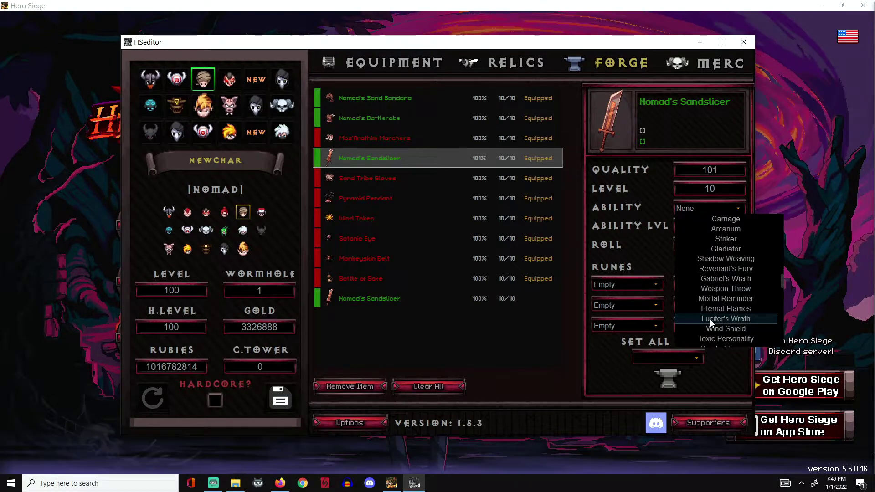
scroll(710, 319, "down", 10)
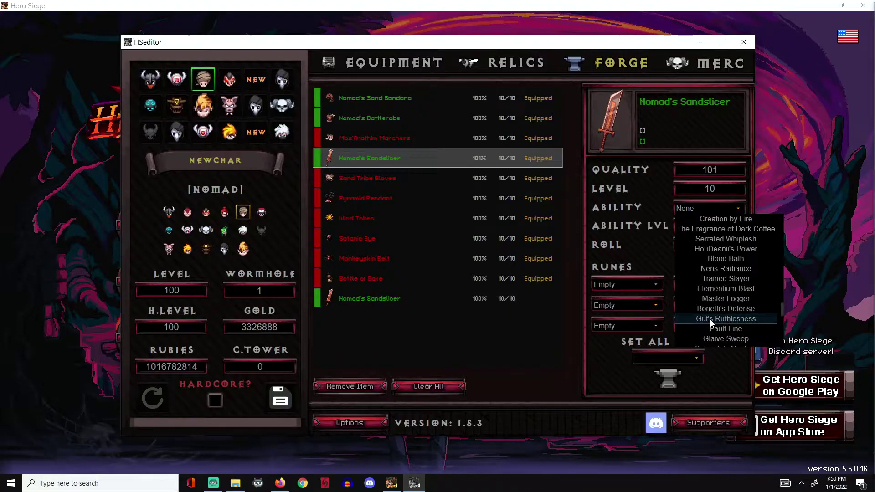
scroll(710, 319, "down", 4)
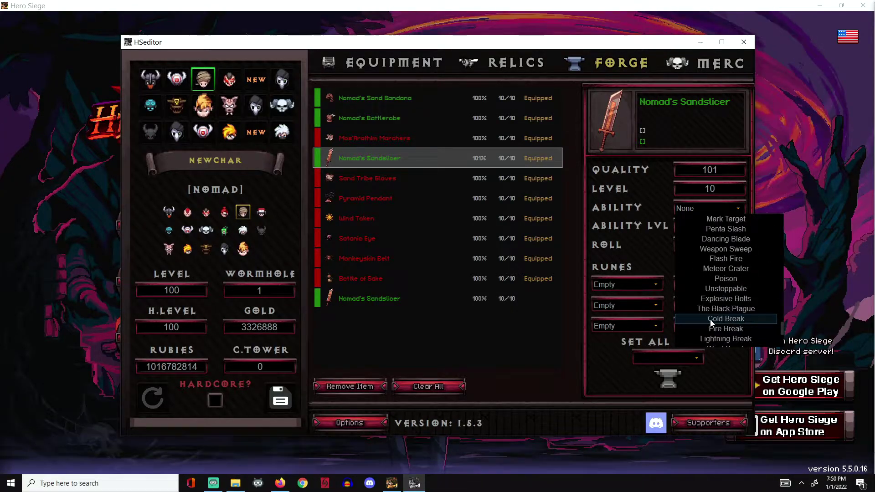
left_click(740, 259)
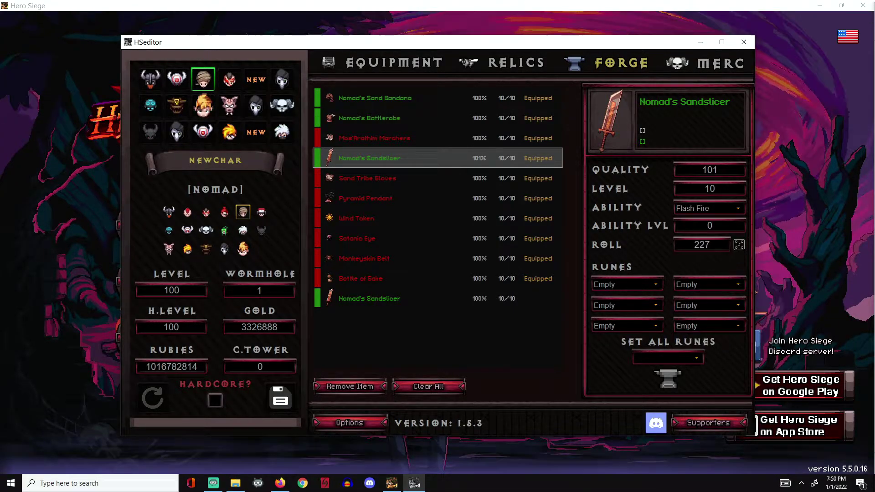
left_click(666, 375)
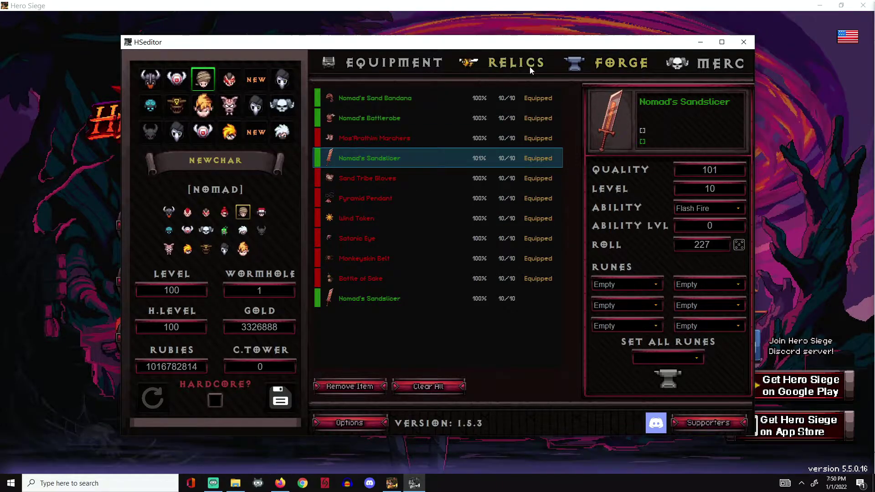
Step: Inspect the mercenary's chest, helmet, weapon and shield slots, then return to the Nomad's equipment
left_click(702, 63)
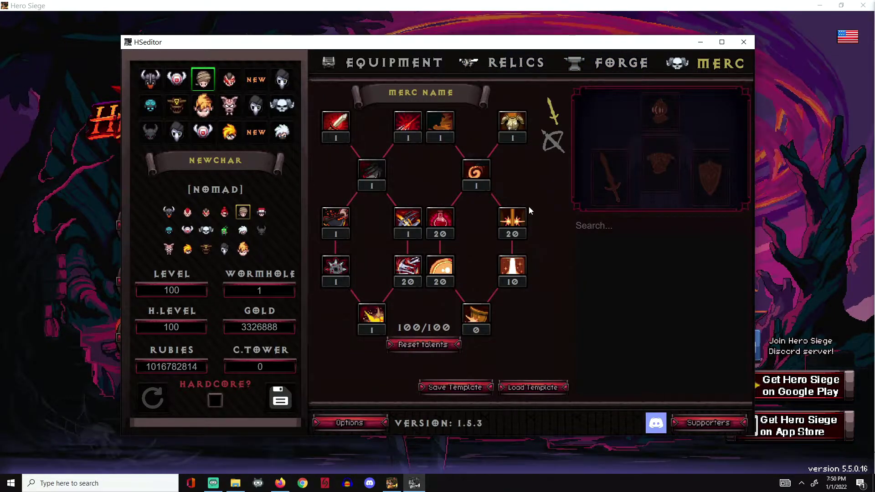
left_click(661, 169)
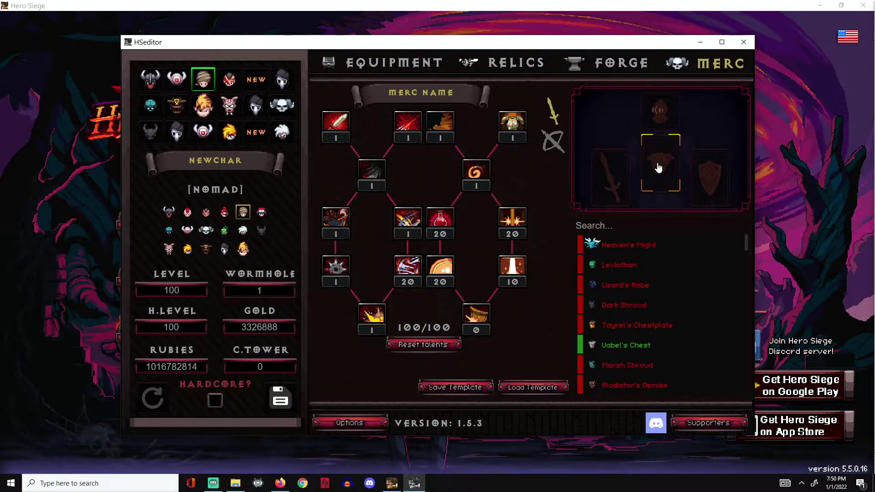
left_click(667, 110)
left_click(624, 173)
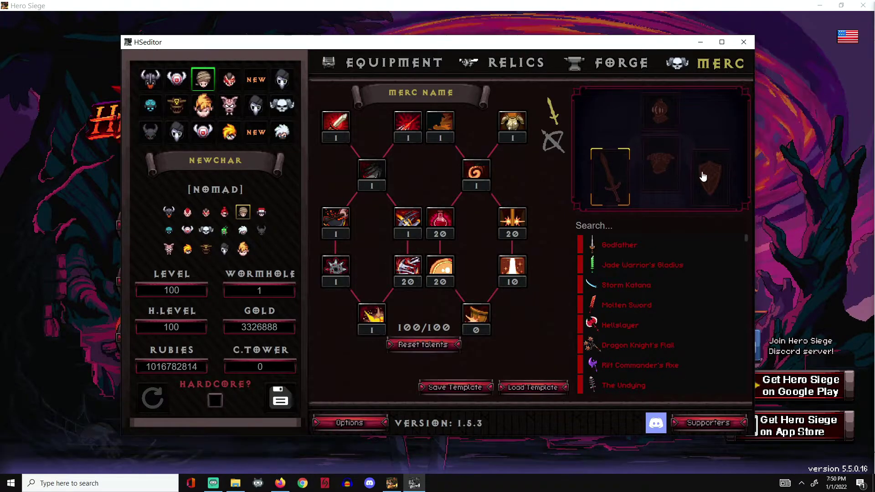
left_click(725, 179)
left_click(669, 168)
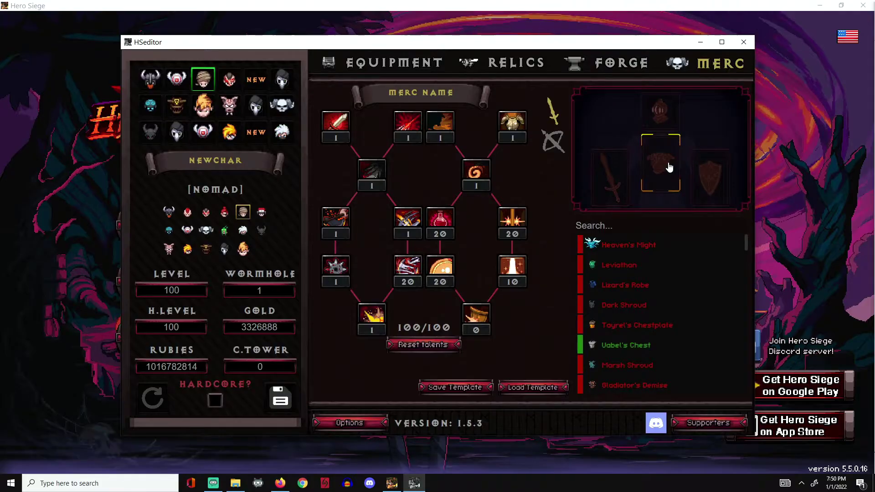
left_click(408, 65)
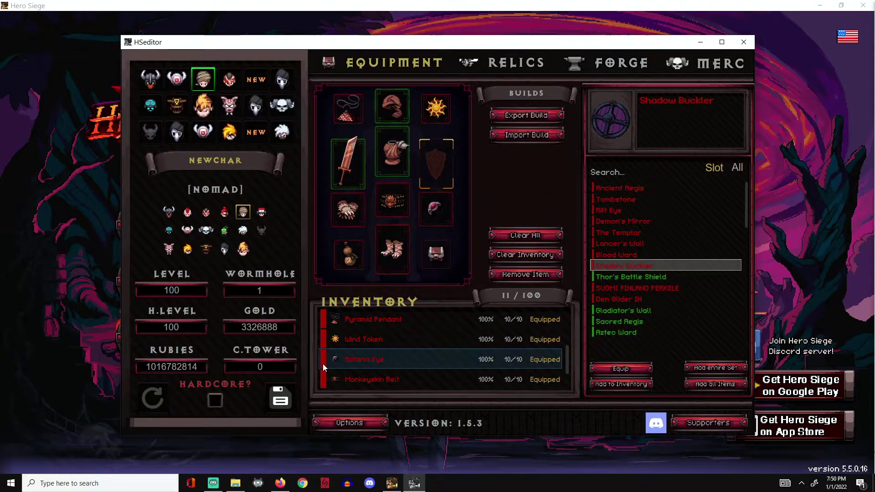
Step: Save the Nomad character and back out of the Export Build dialog
left_click(278, 400)
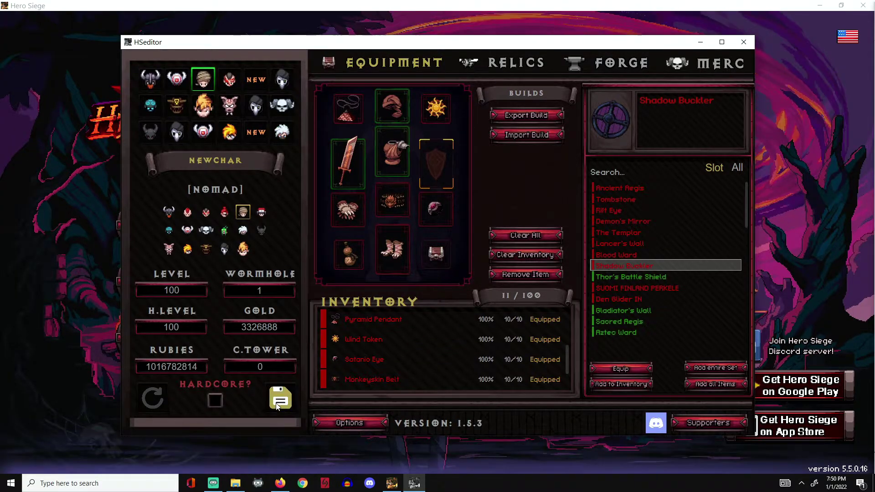
left_click(278, 403)
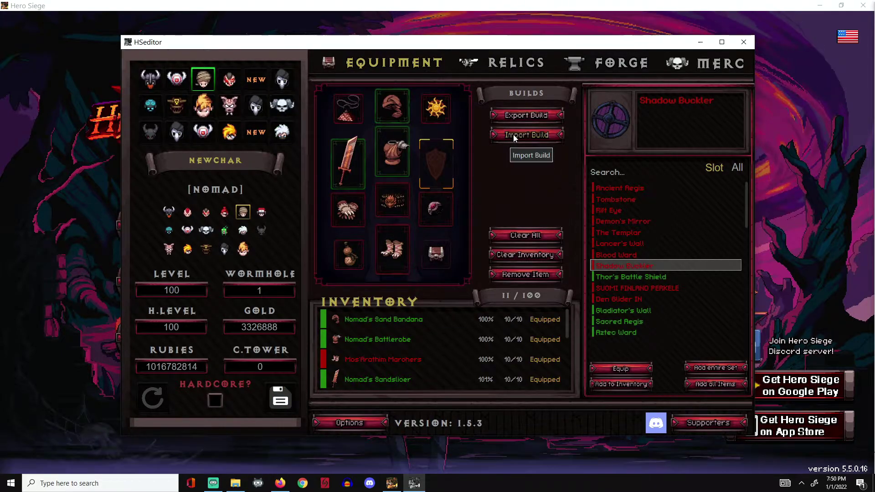
left_click(521, 117)
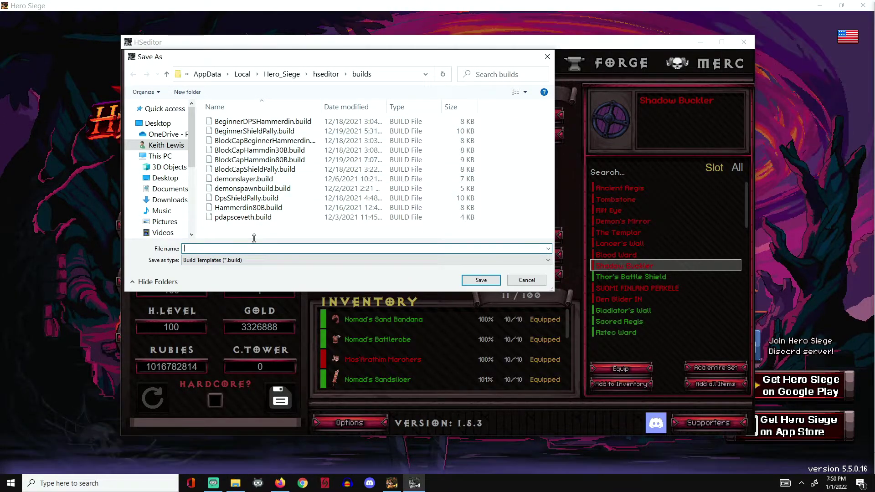
left_click(527, 280)
Step: Cancel the Import Build dialog and select the slot listing keys and fragments at amount 1000
left_click(541, 144)
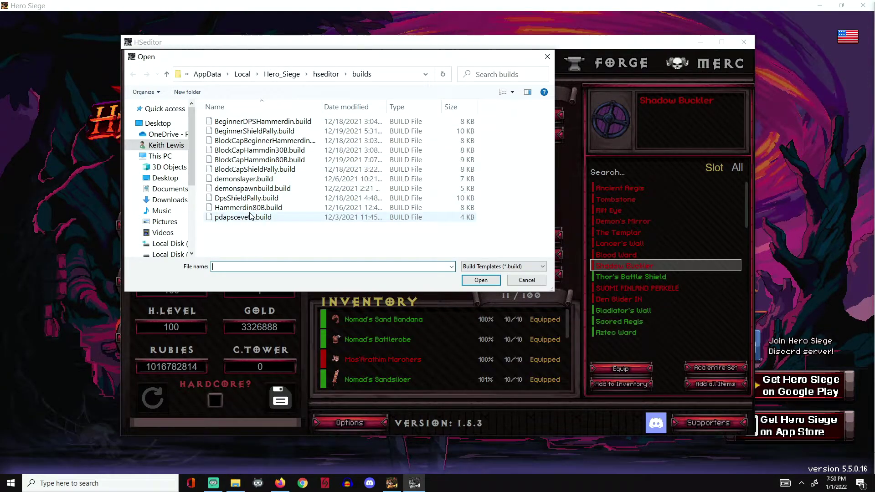
left_click(522, 278)
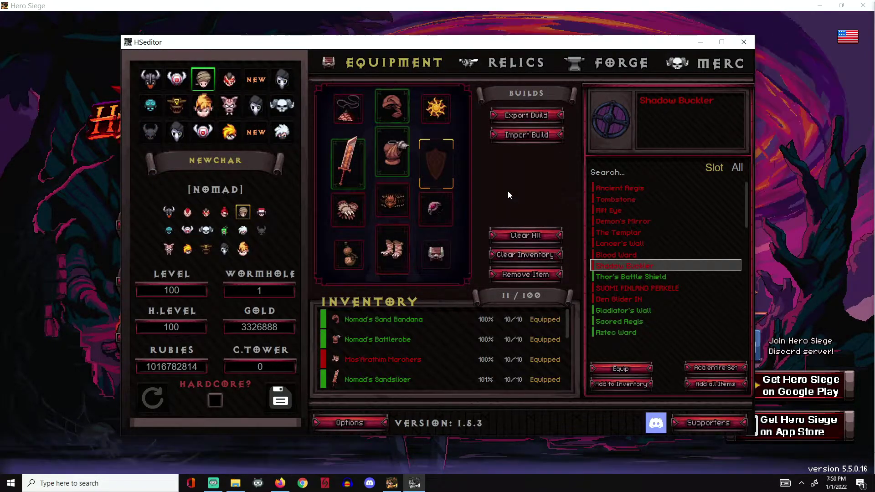
left_click(438, 260)
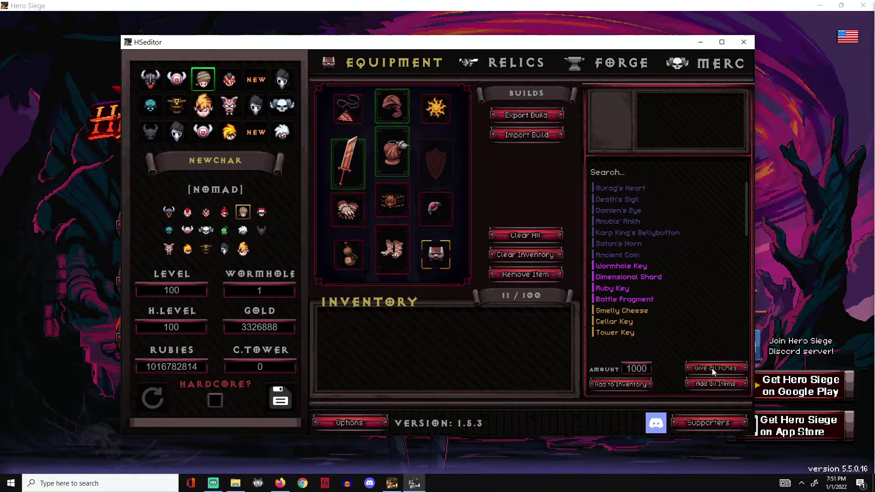
Step: Add all keys and special items, 1000 each, and scroll the inventory to check them
left_click(710, 383)
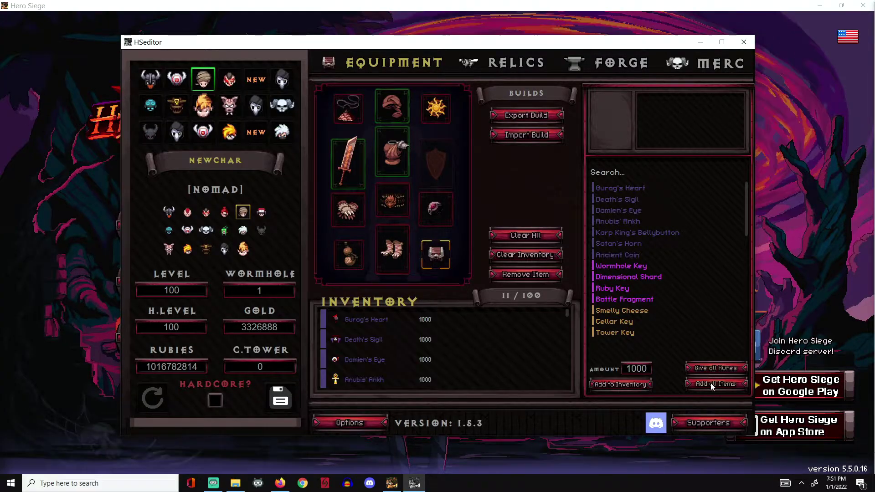
scroll(469, 347, "down", 10)
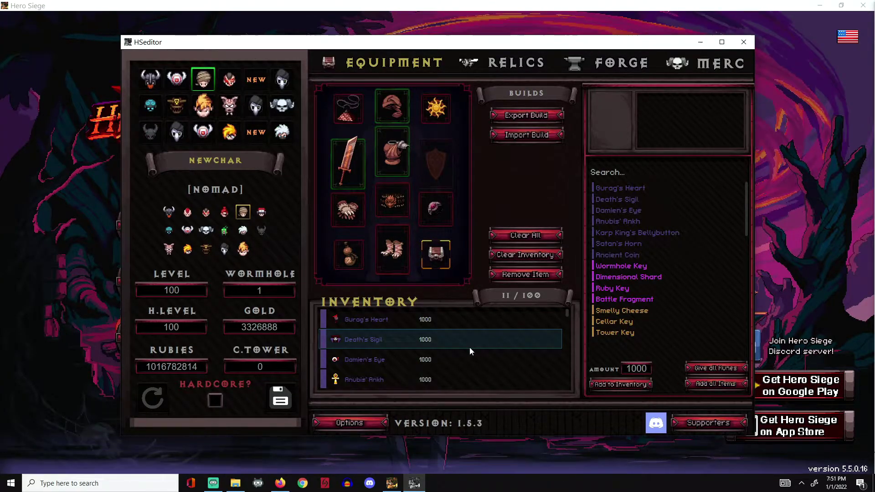
scroll(458, 336, "down", 5)
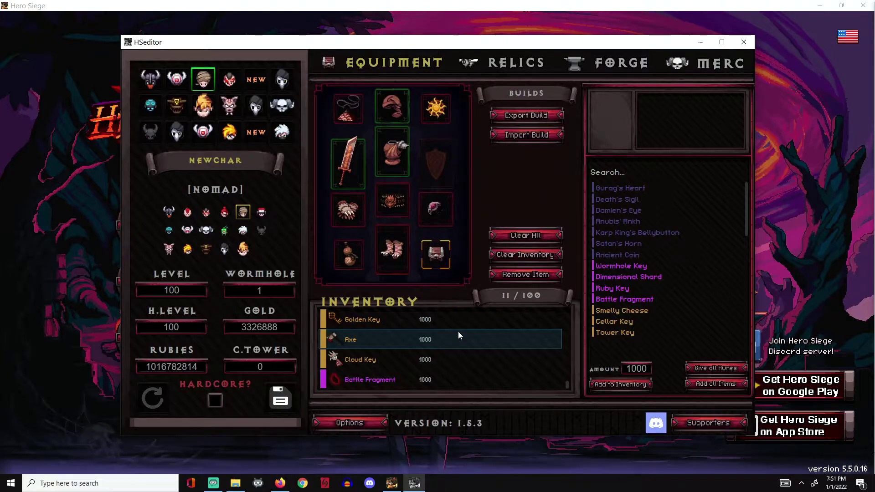
scroll(460, 381, "up", 15)
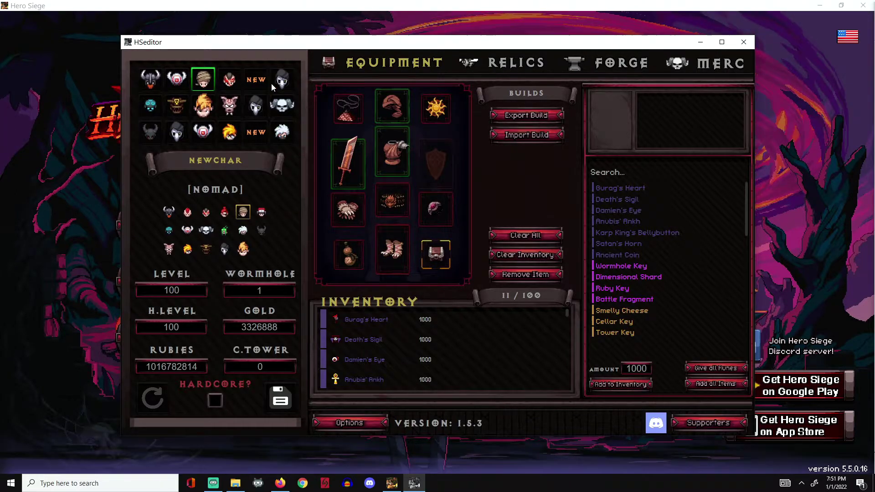
Step: Start a local Hero Siege game with the edited Nomad character in the Town of Inoya
left_click(805, 183)
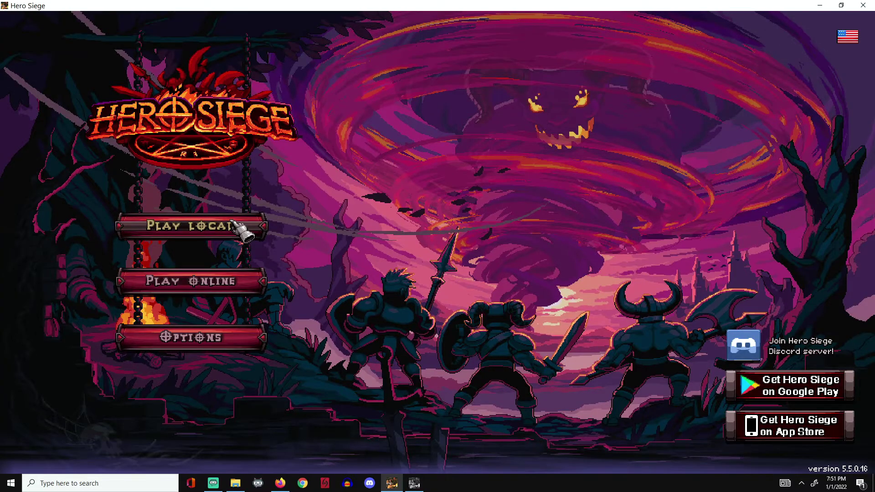
left_click(237, 225)
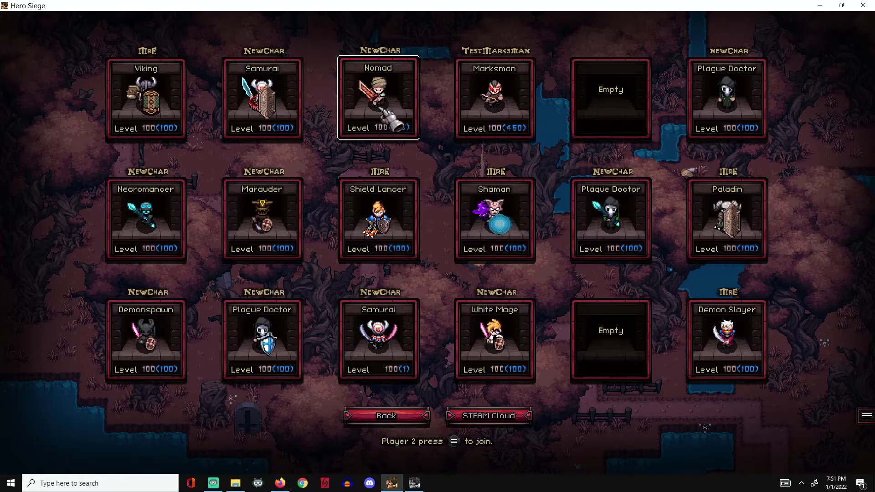
left_click(385, 112)
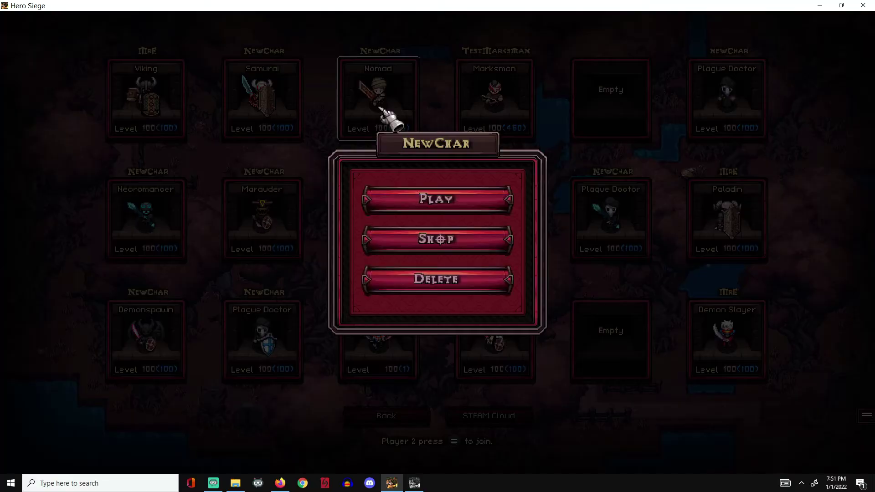
left_click(441, 210)
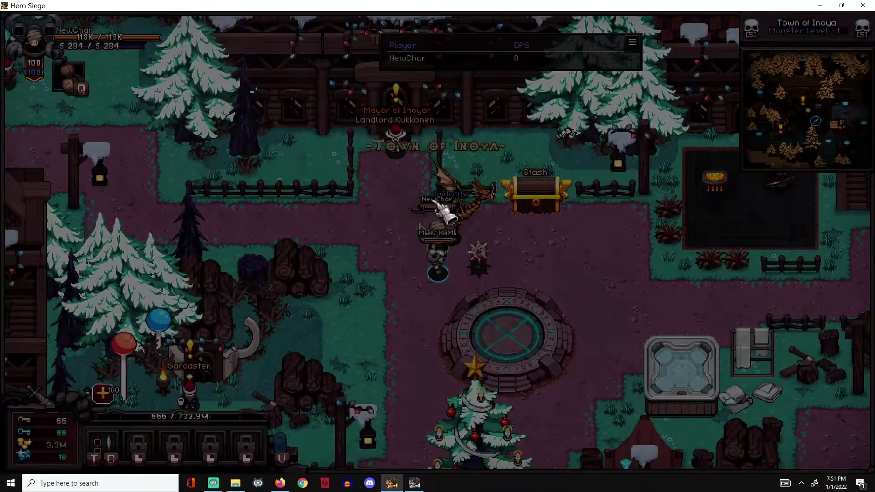
Step: Inspect the equipped Nomad's Sandslicer, showing 101% quality and Flash Fire
key("d")
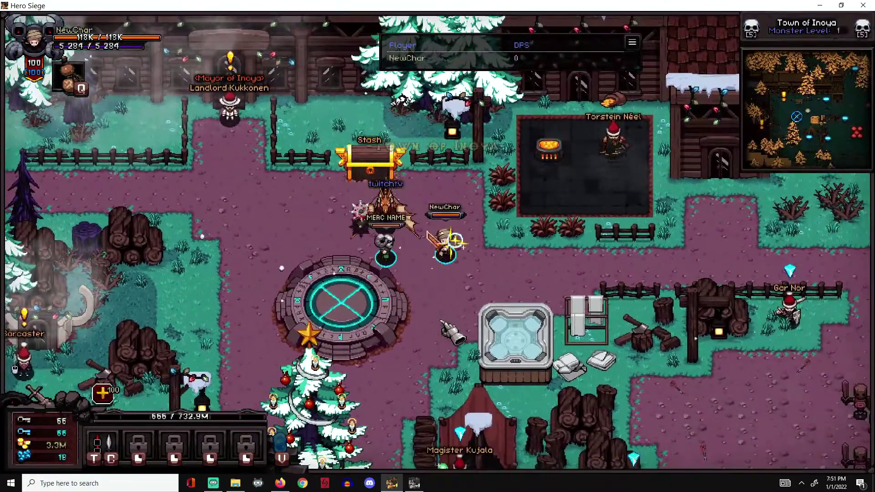
key("c")
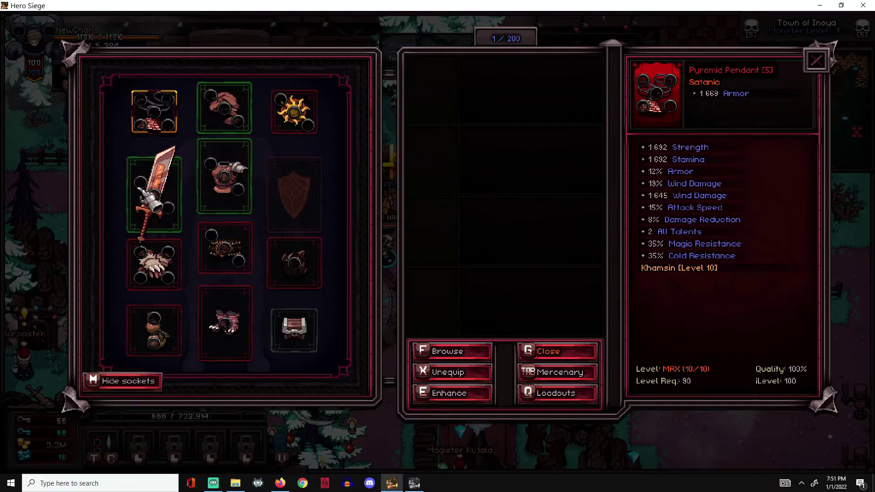
left_click(154, 194)
mouse_move(720, 319)
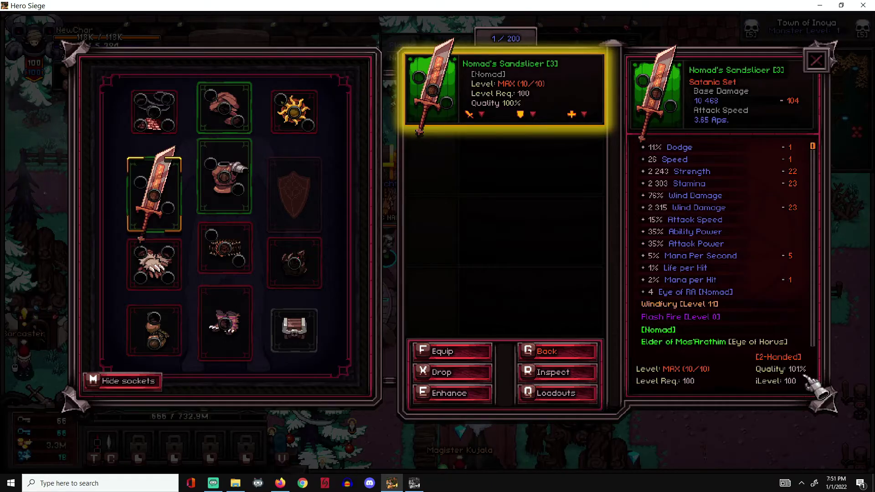
Step: Review the Nomad's character stats and its Hero Level talent page
key("Escape")
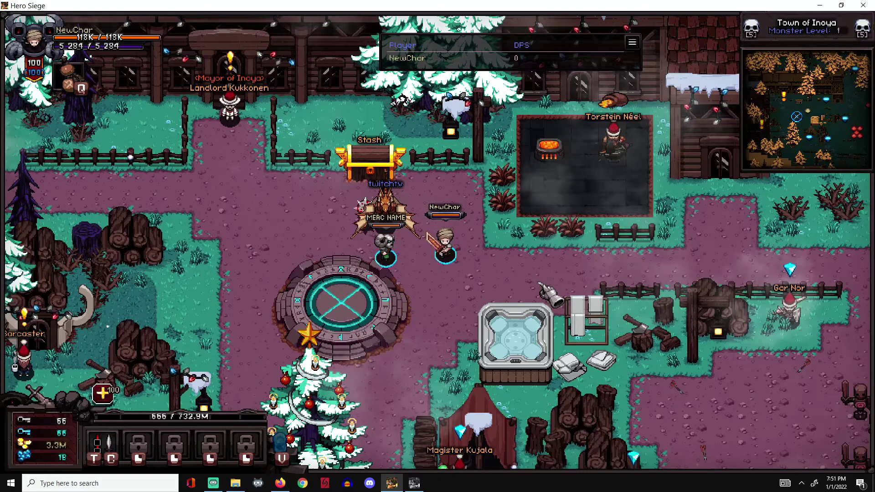
key("c")
key("e")
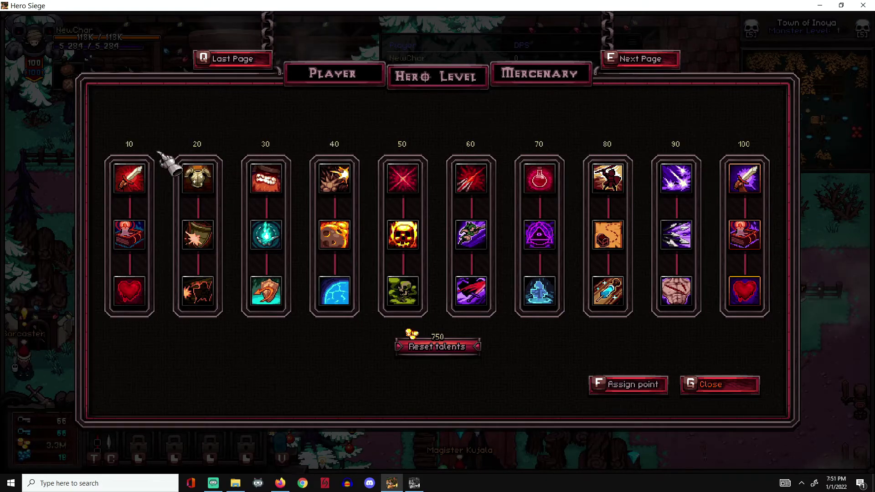
key("c")
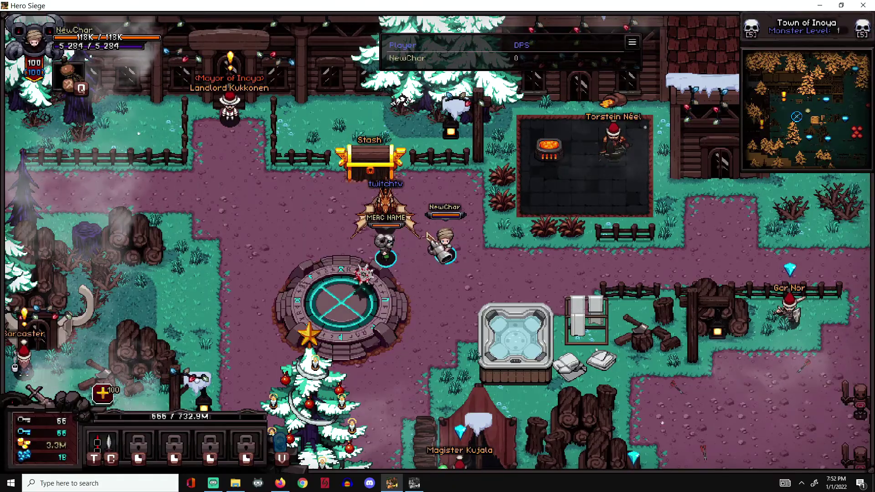
Step: Recheck the Player stats page, then view inventory stacks like Death's Sigil and Satan's Horn at 1000
key("c")
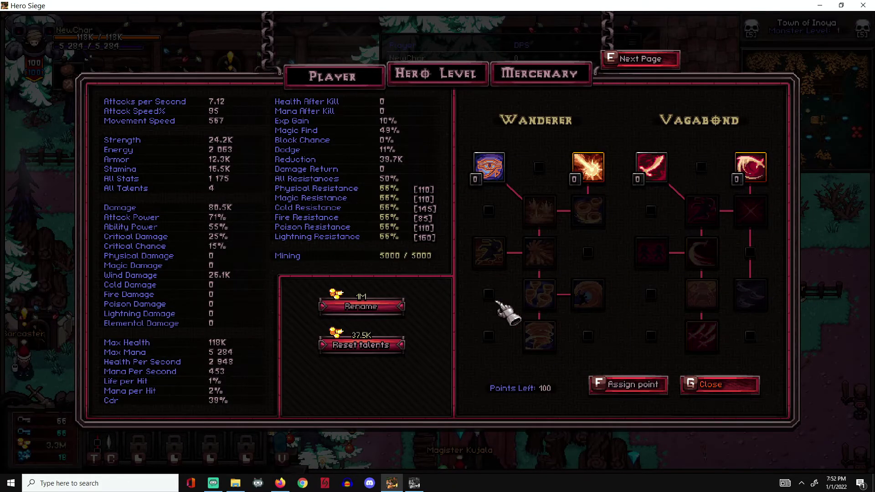
key("c")
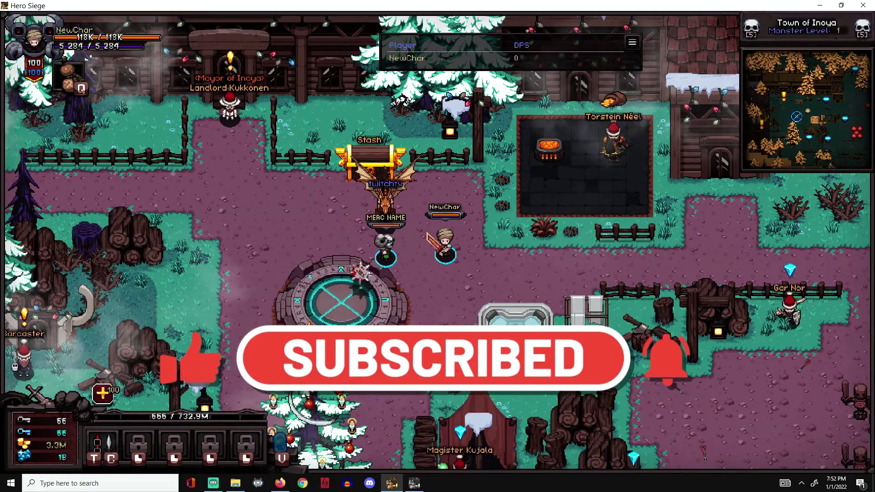
key("i")
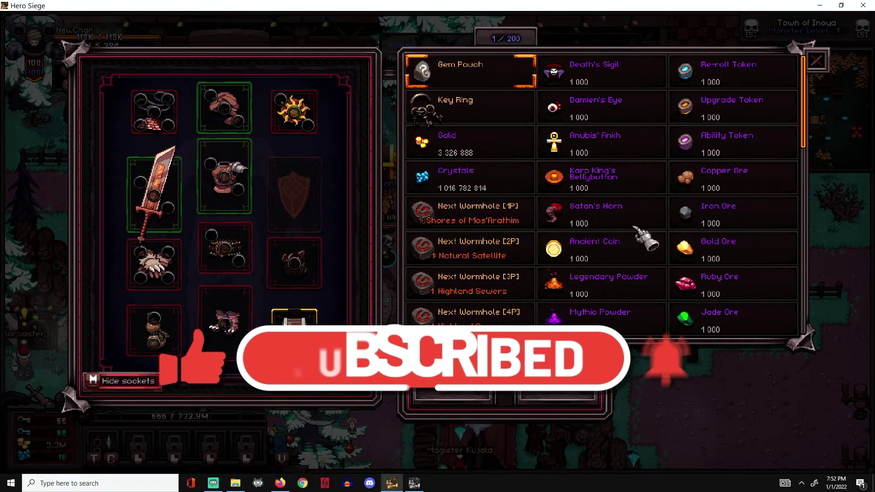